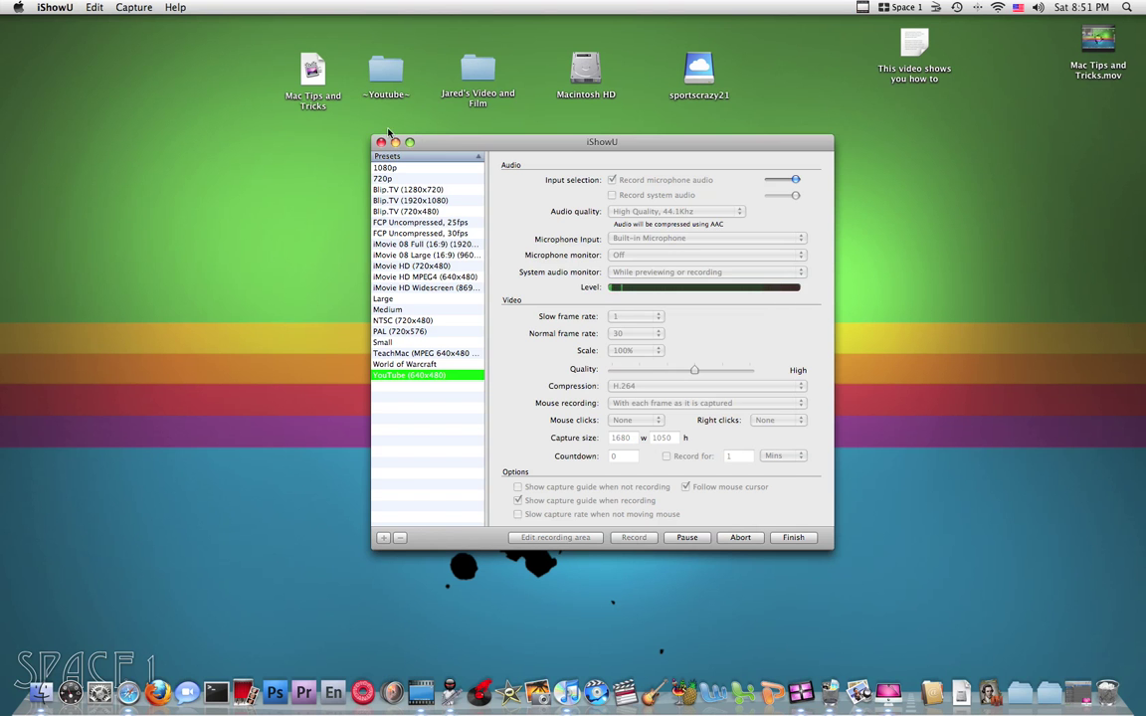
# - Close the iShowU recording preferences window to leave just the desktop
pyautogui.click(381, 144)
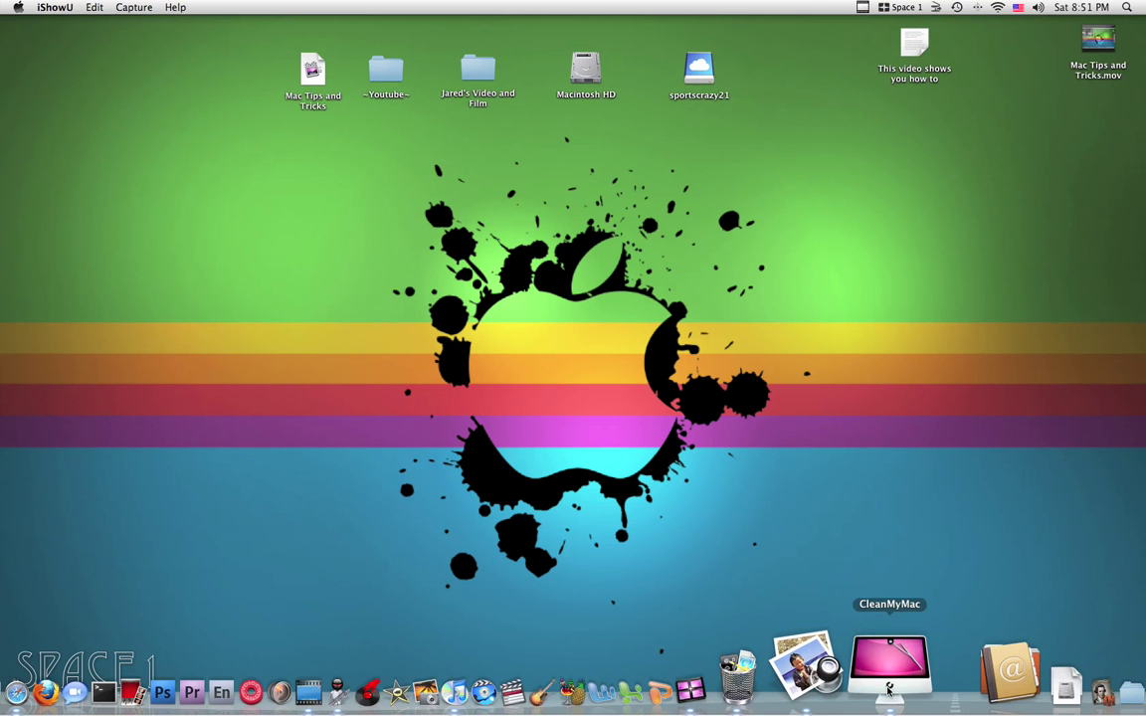
# - Launch CleanMyMac from the Dock and move its Scan window up and to the left
pyautogui.click(888, 688)
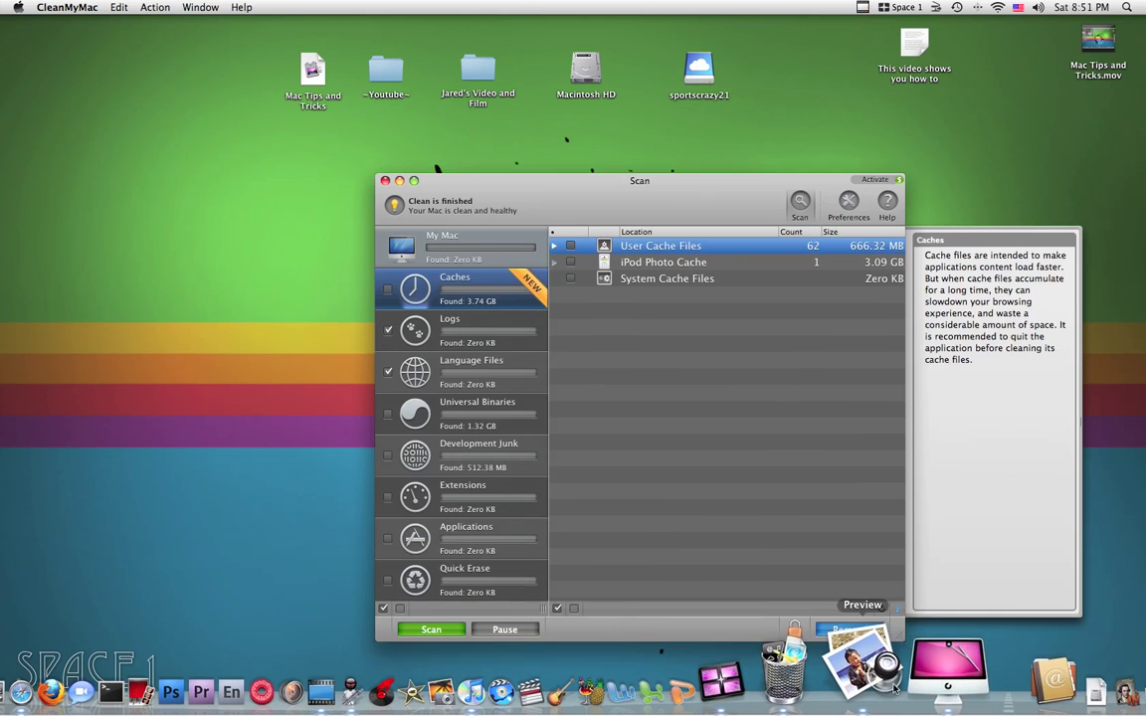
pyautogui.moveTo(729, 189); pyautogui.dragTo(682, 121)
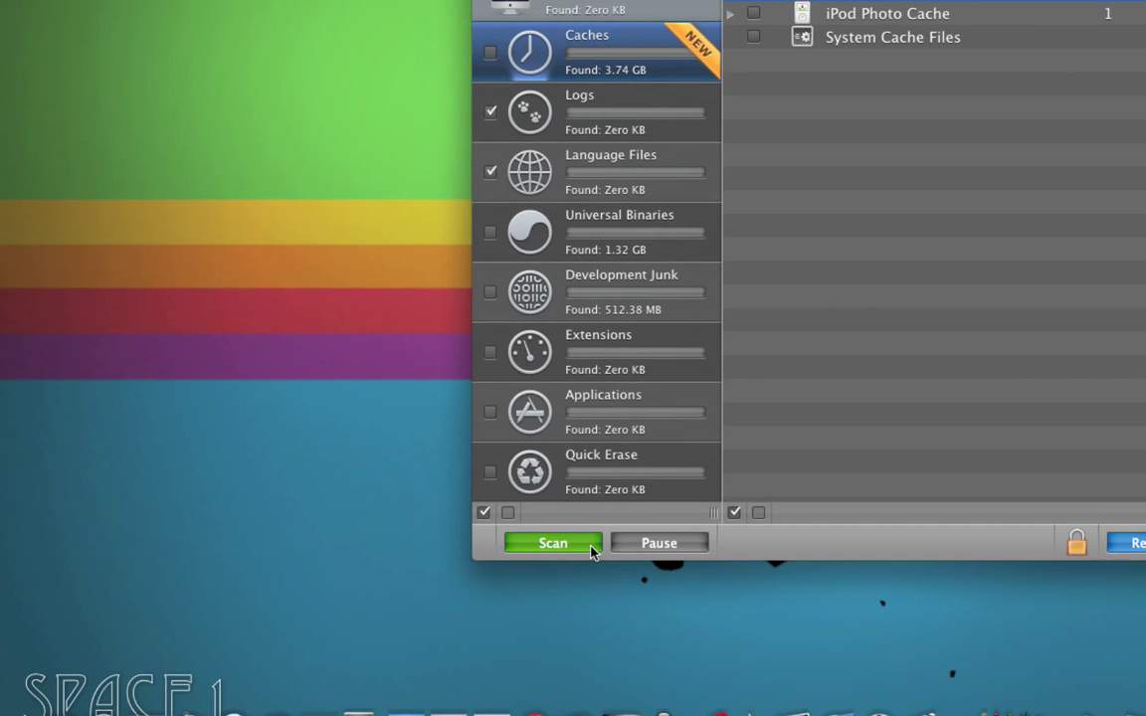
# - Rerun the junk scan and review My Mac, Language Files and Caches (User Cache Files 666.32 MB)
pyautogui.click(591, 547)
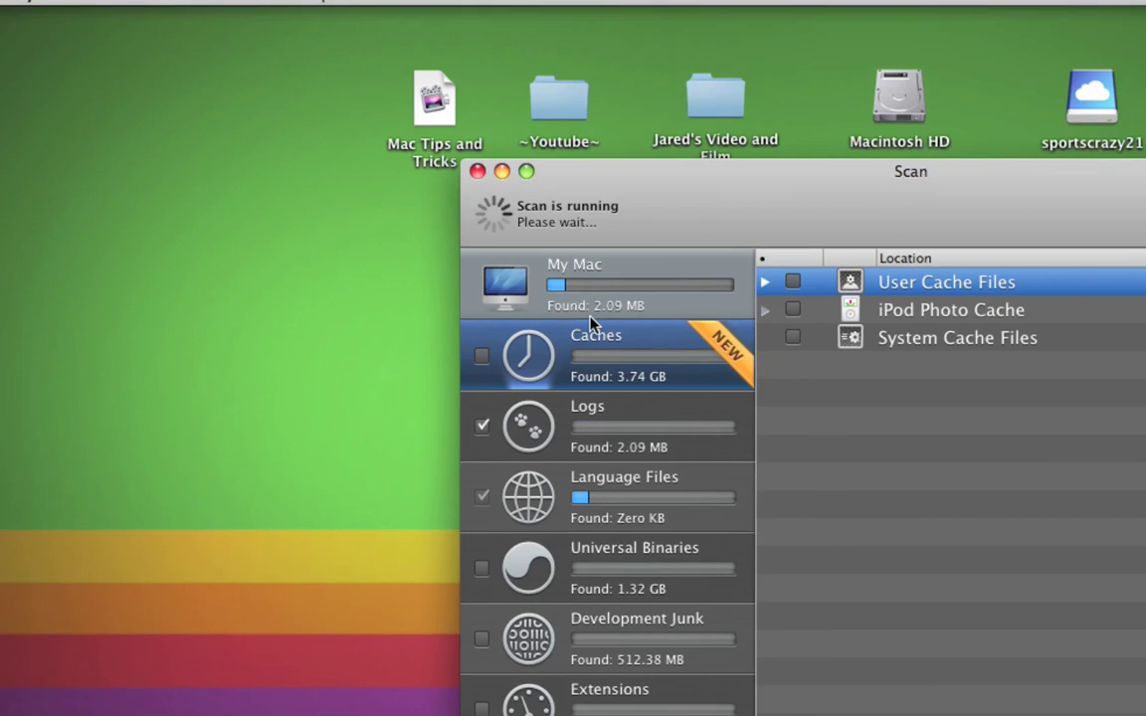
pyautogui.click(545, 209)
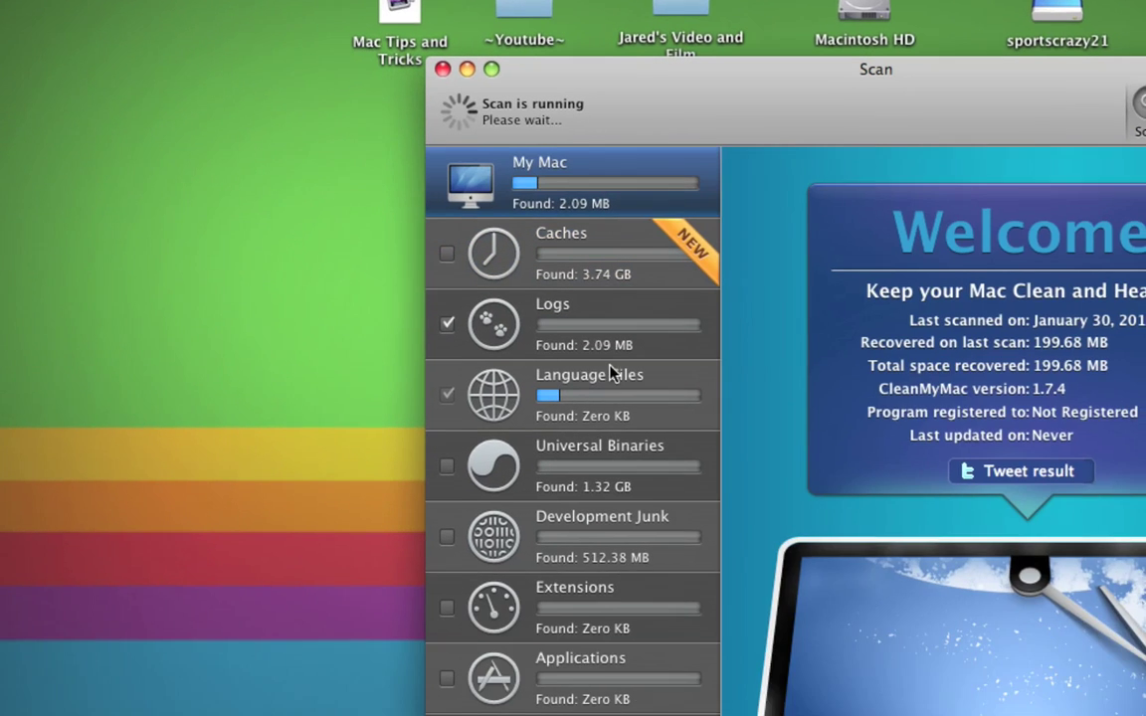
pyautogui.click(595, 503)
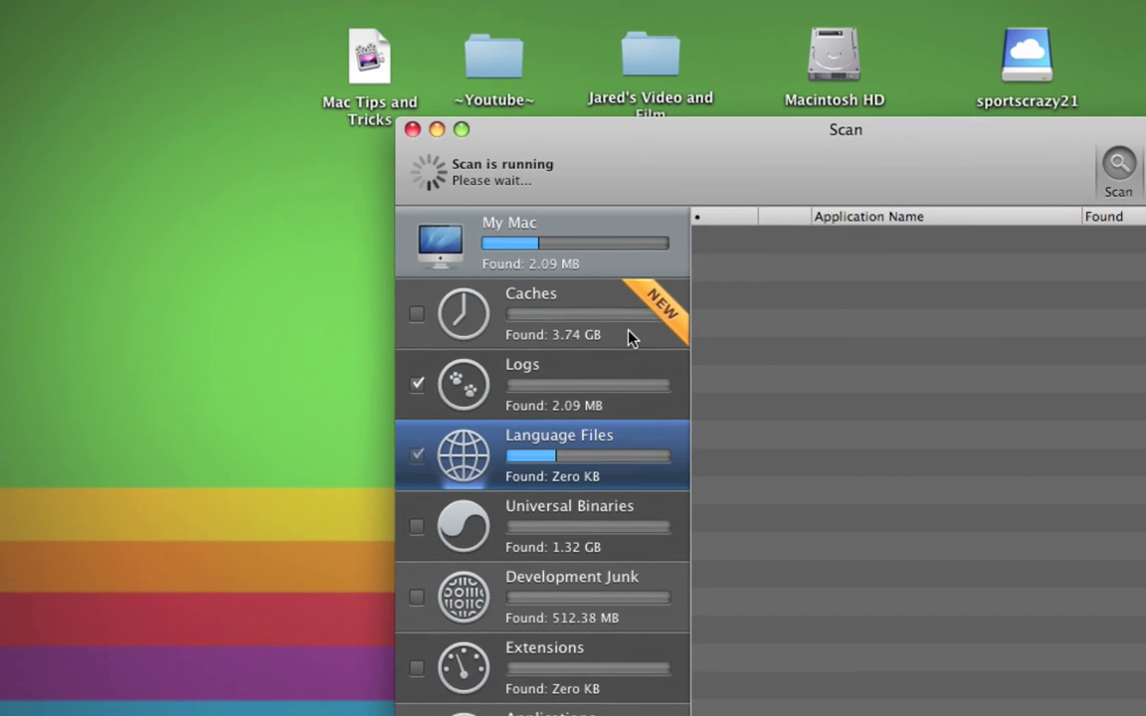
pyautogui.click(627, 337)
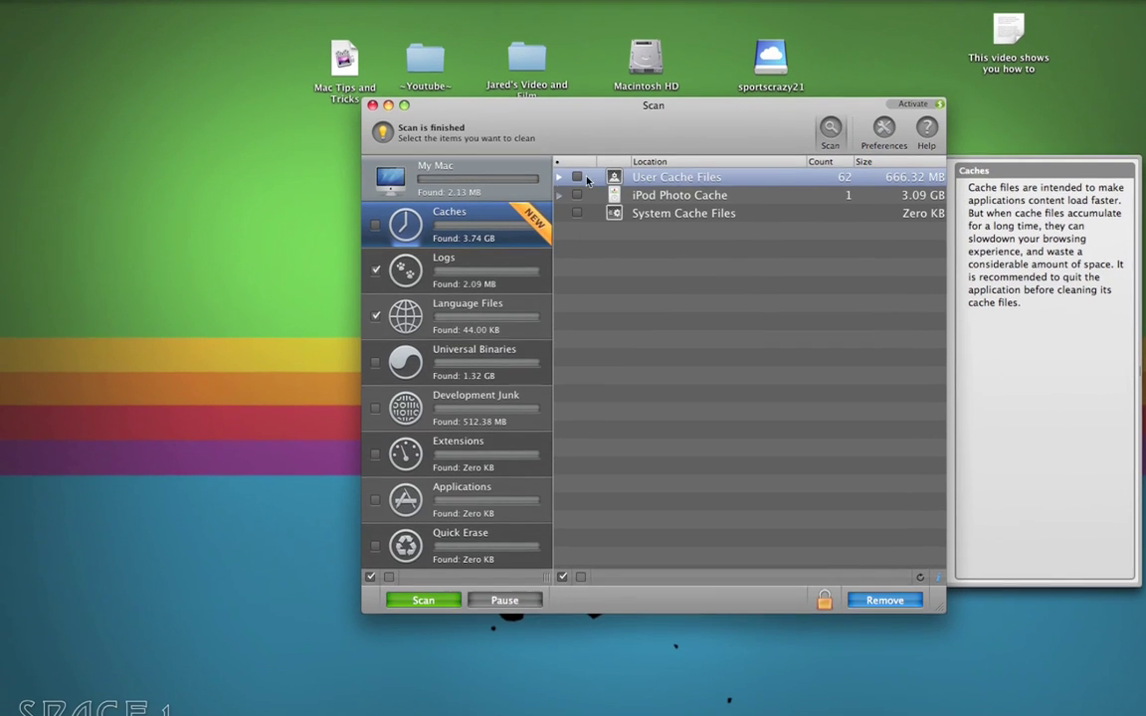
# - From the My Mac overview, tick Caches, Universal Binaries and Development Junk for cleaning
pyautogui.click(457, 175)
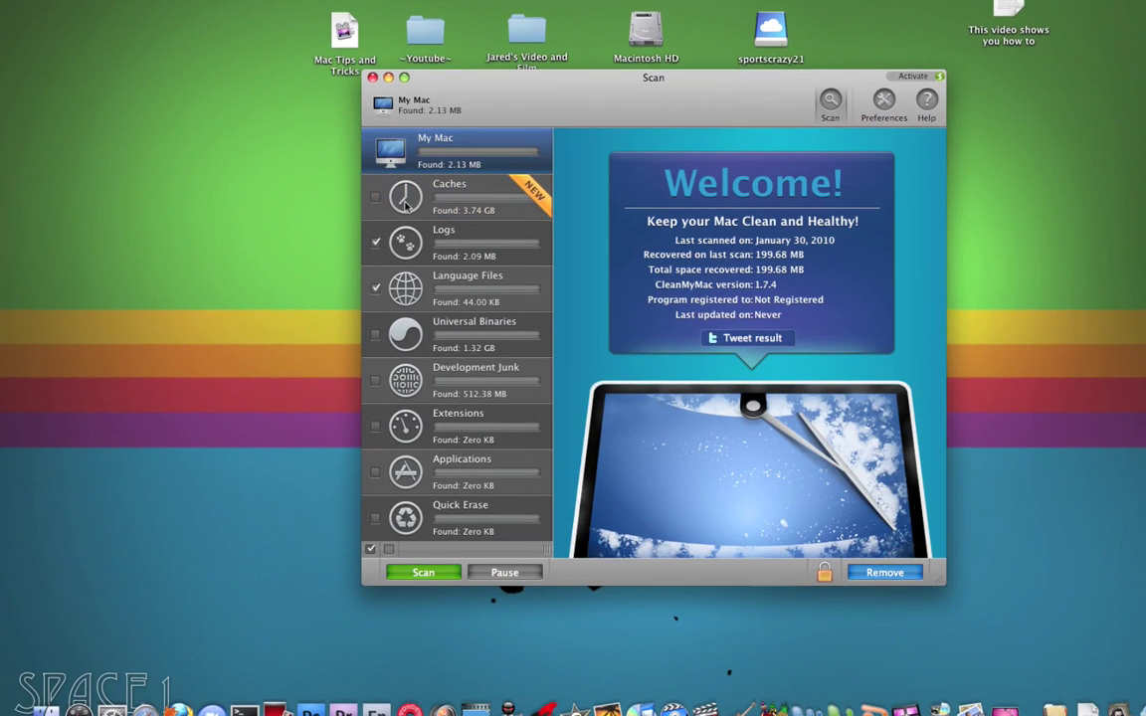
pyautogui.click(376, 203)
pyautogui.click(375, 336)
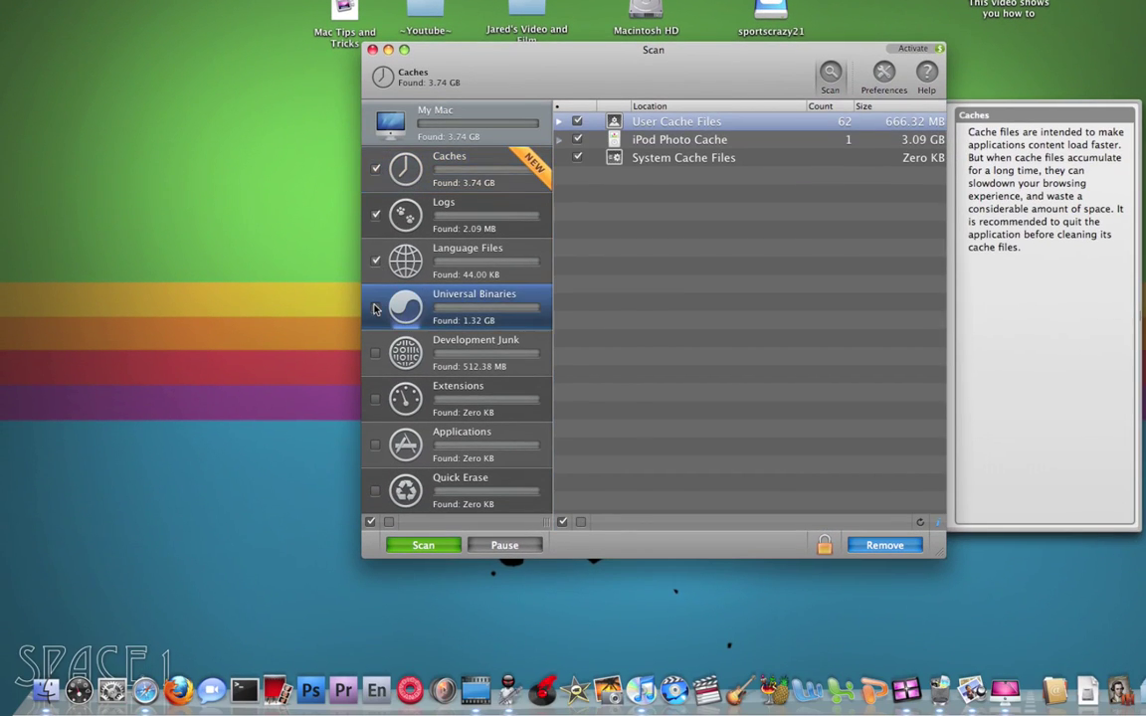
pyautogui.click(378, 354)
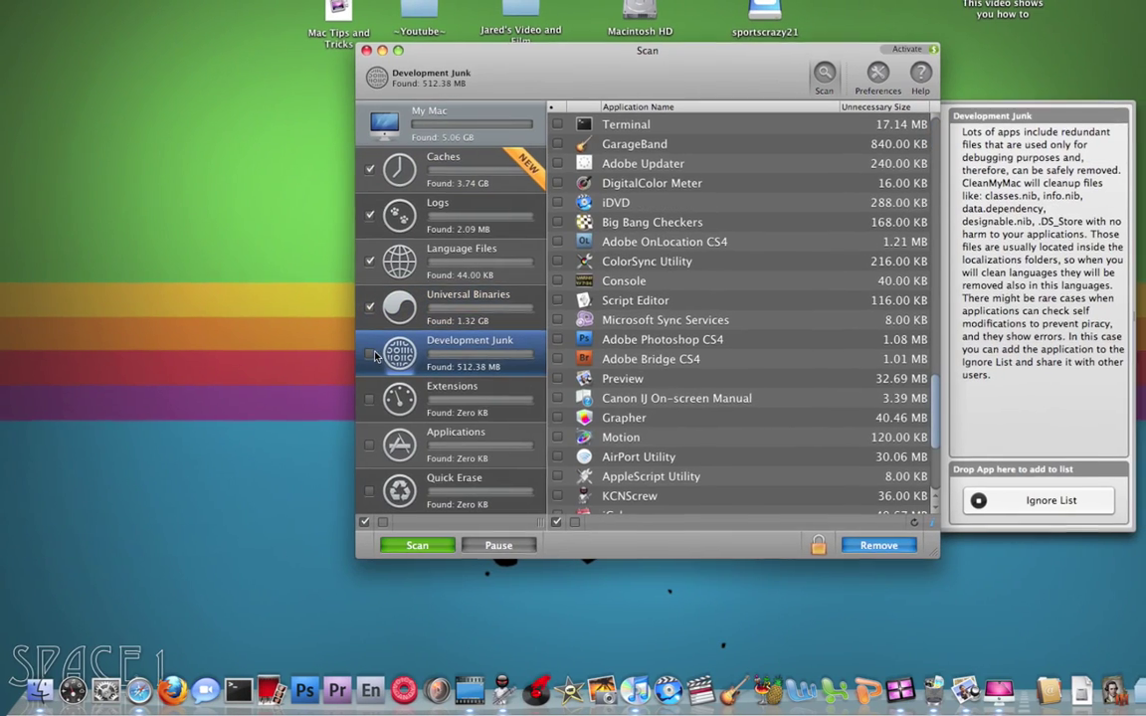
pyautogui.click(371, 355)
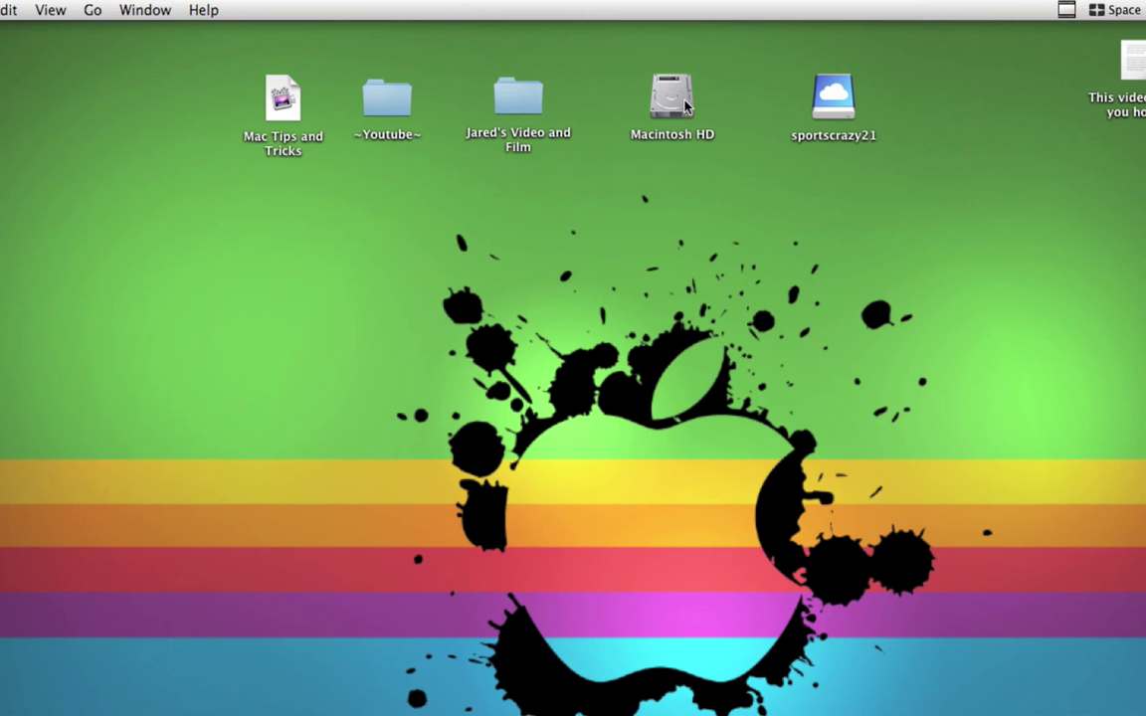
# - Select the com.apple cache files in Macintosh HD > Library > Caches and empty the Trash
pyautogui.doubleClick(684, 106)
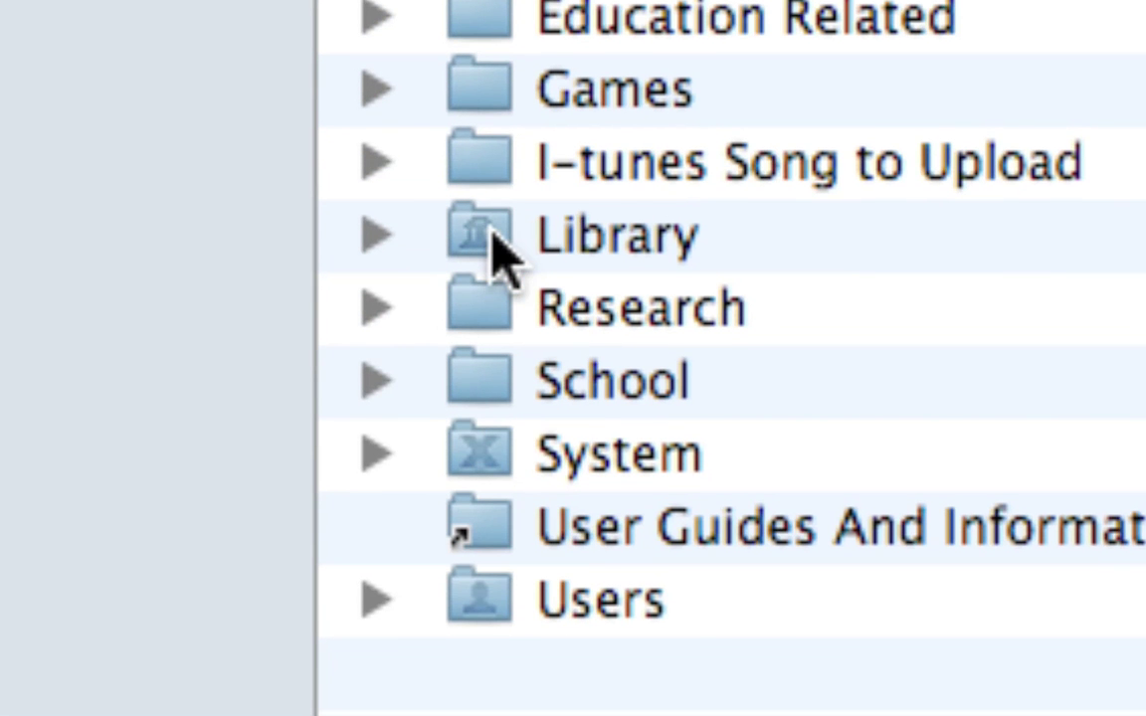
pyautogui.doubleClick(498, 253)
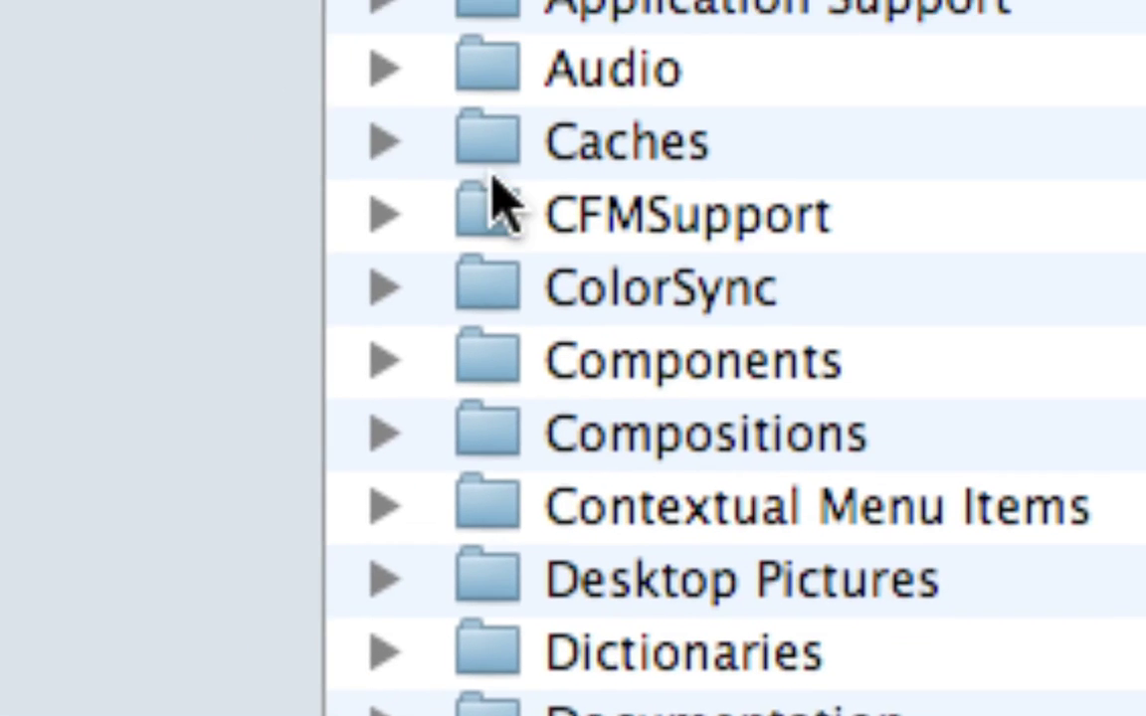
pyautogui.doubleClick(434, 249)
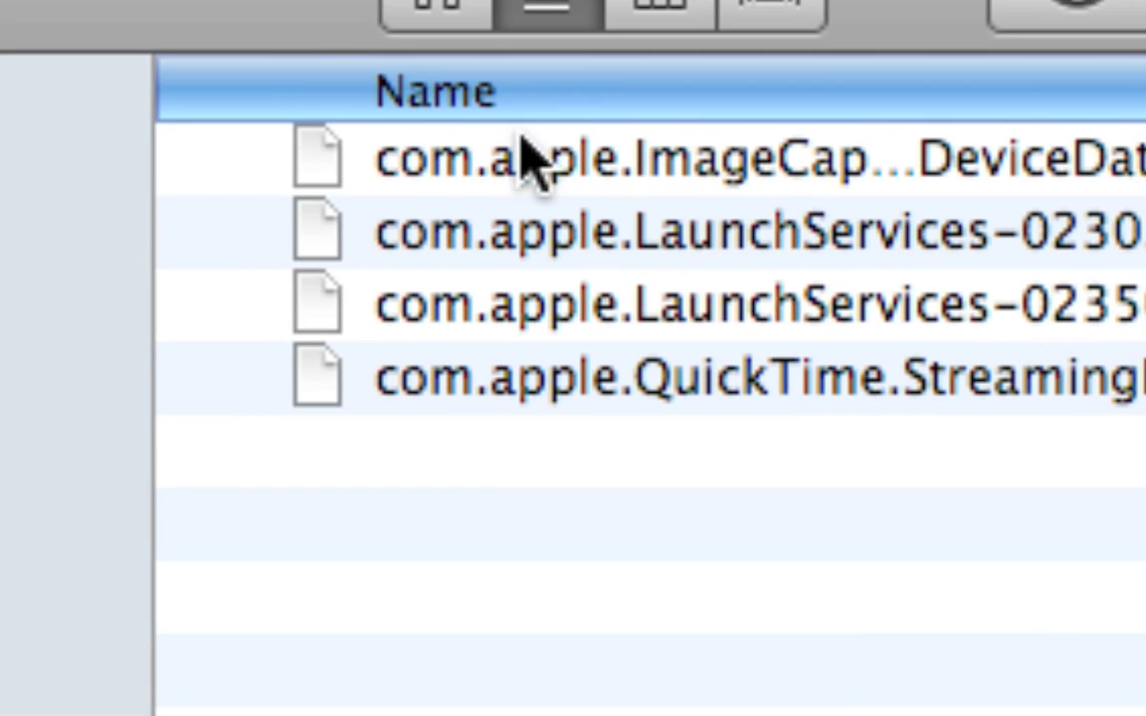
pyautogui.click(527, 159)
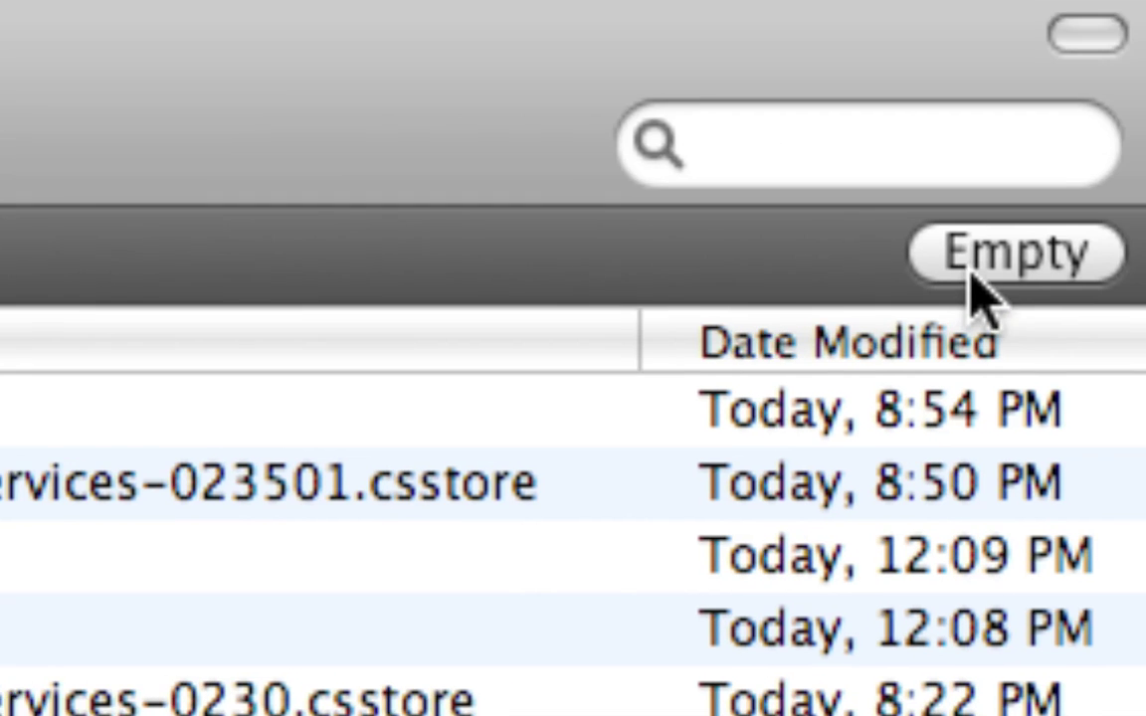
pyautogui.click(980, 263)
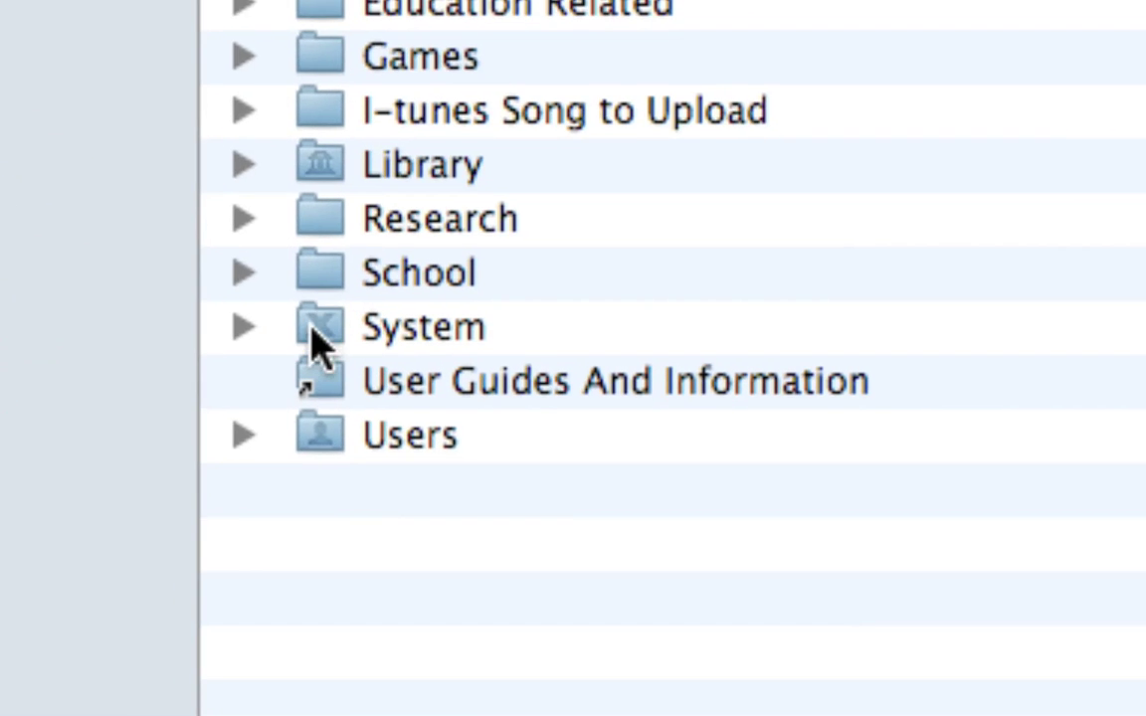
# - Trash both IntlDataCache files from System > Library > Caches and empty the Trash
pyautogui.doubleClick(314, 338)
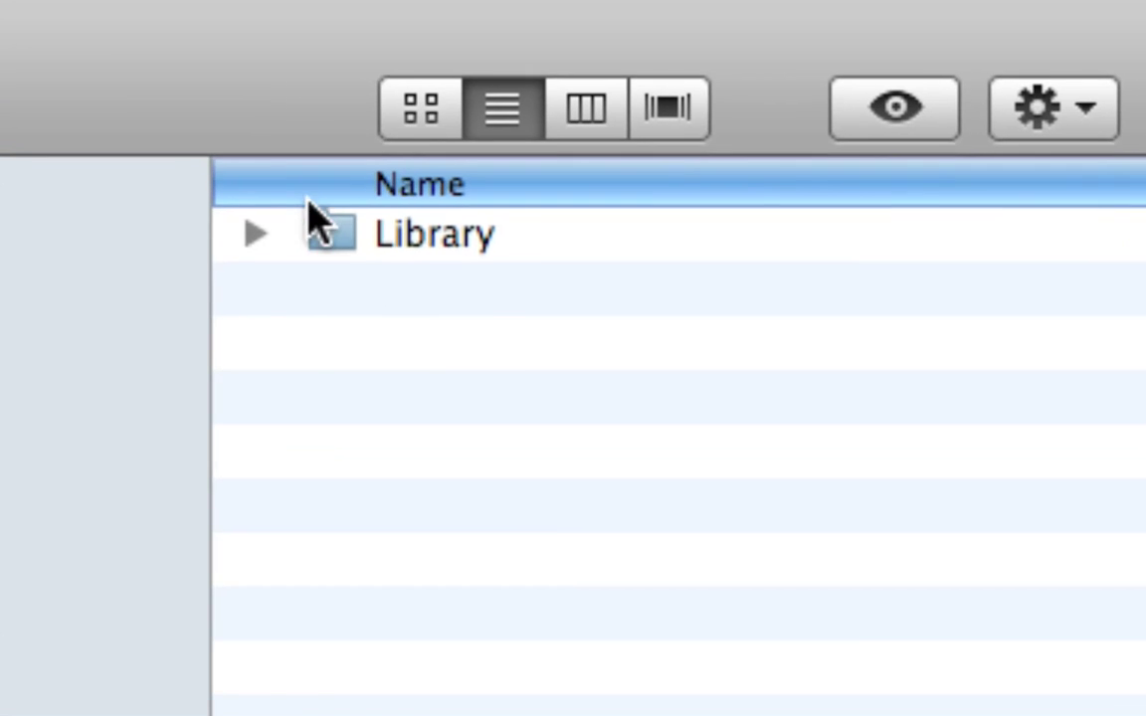
pyautogui.doubleClick(329, 232)
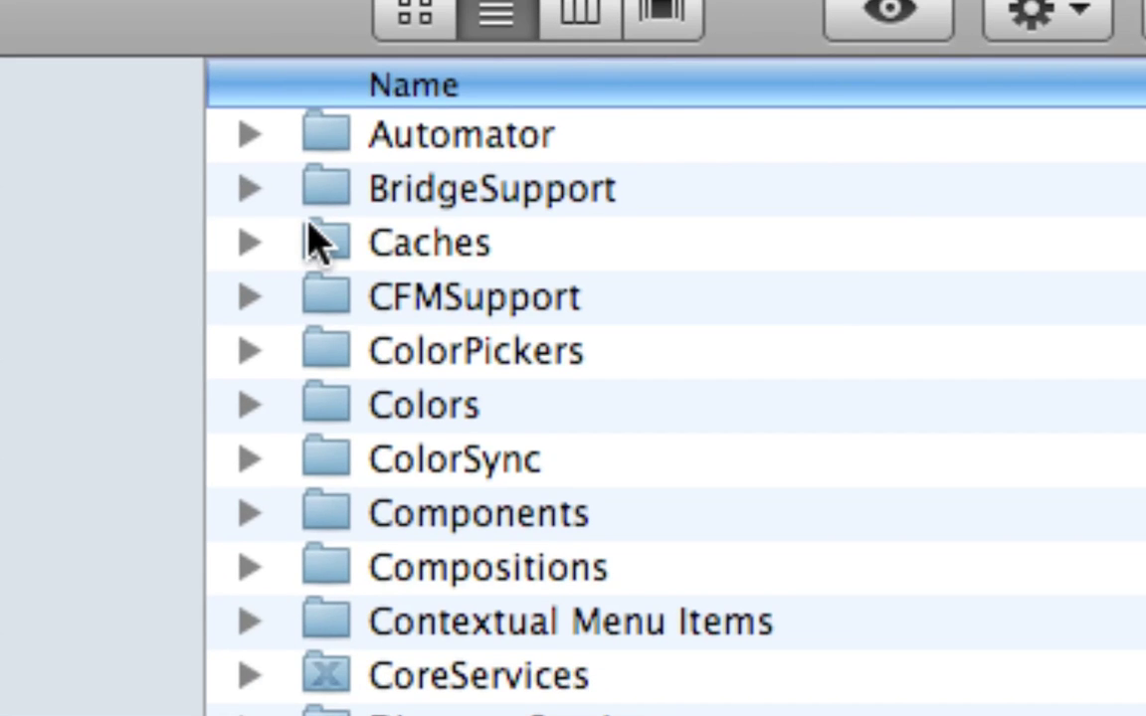
pyautogui.doubleClick(317, 239)
pyautogui.click(464, 136)
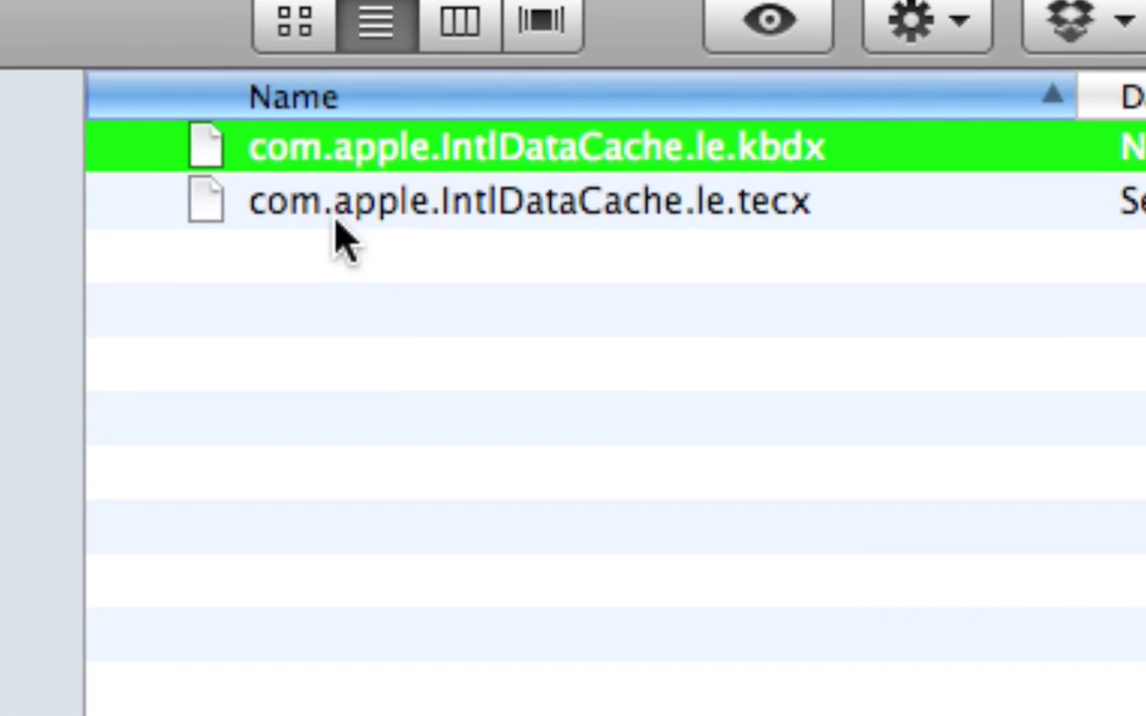
pyautogui.keyDown('shift'); pyautogui.click(336, 220); pyautogui.keyUp('shift')
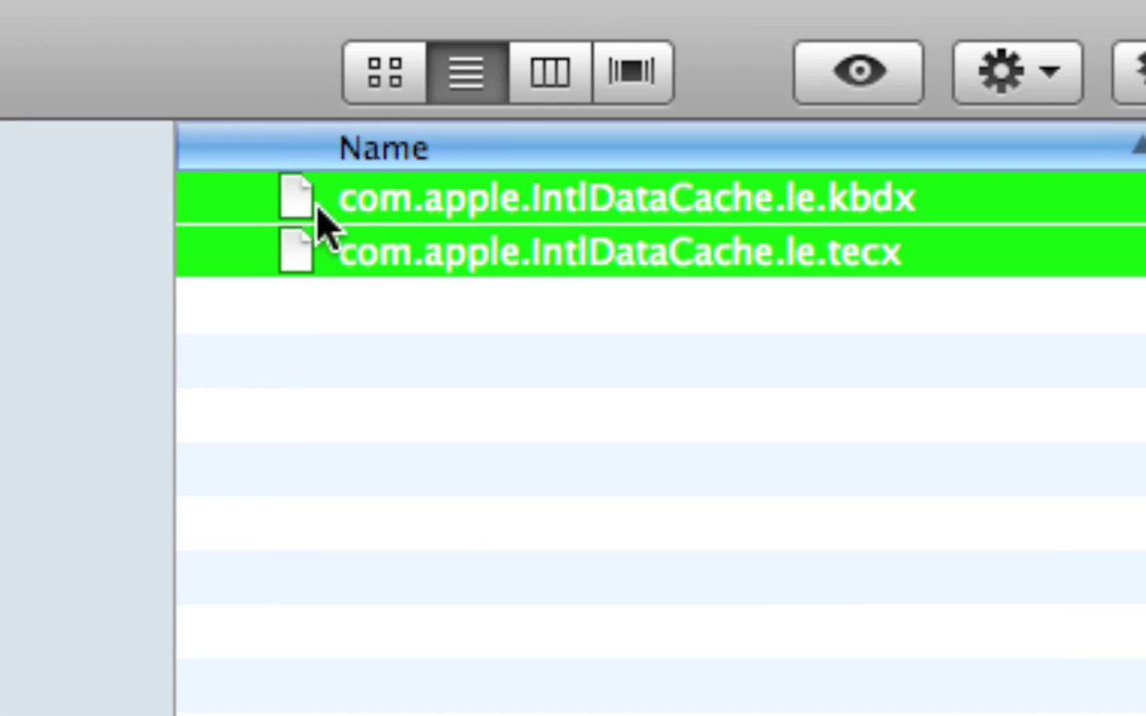
pyautogui.moveTo(318, 210); pyautogui.dragTo(1129, 609)
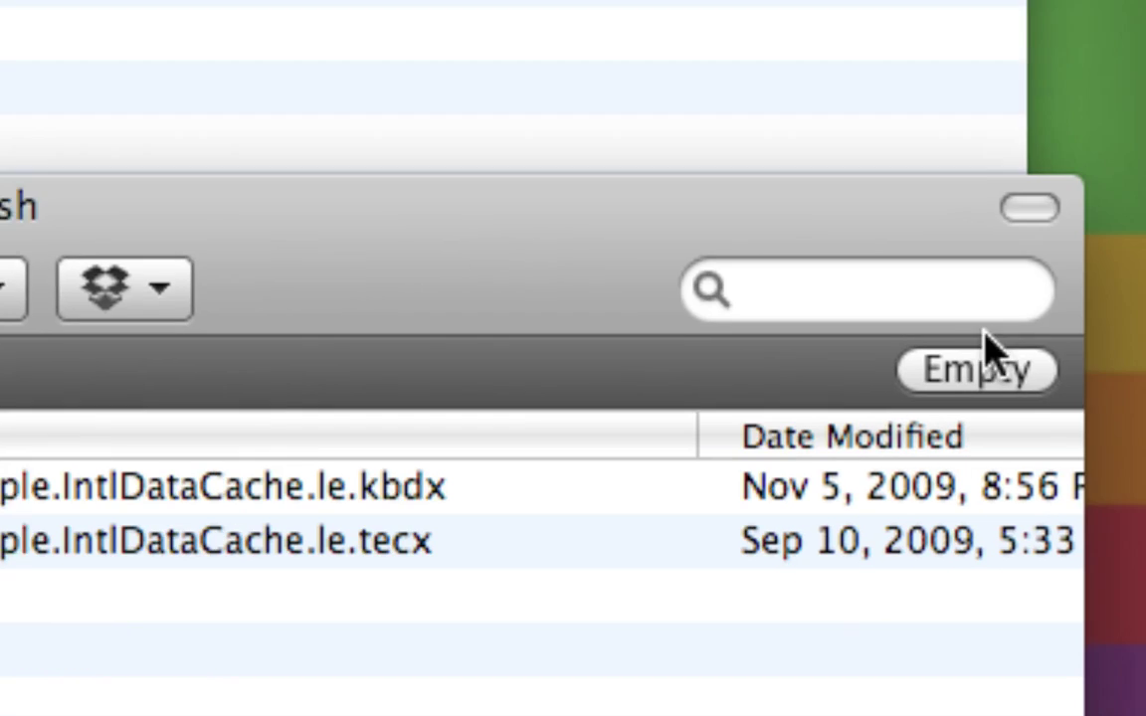
pyautogui.click(1124, 120)
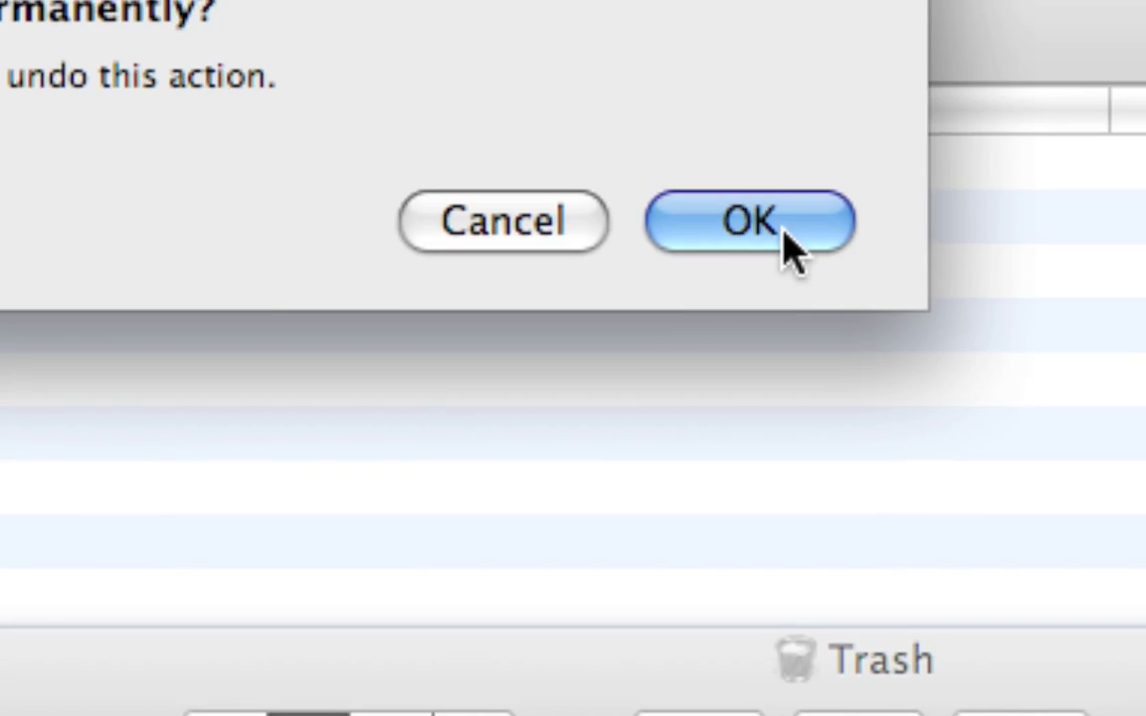
pyautogui.click(780, 242)
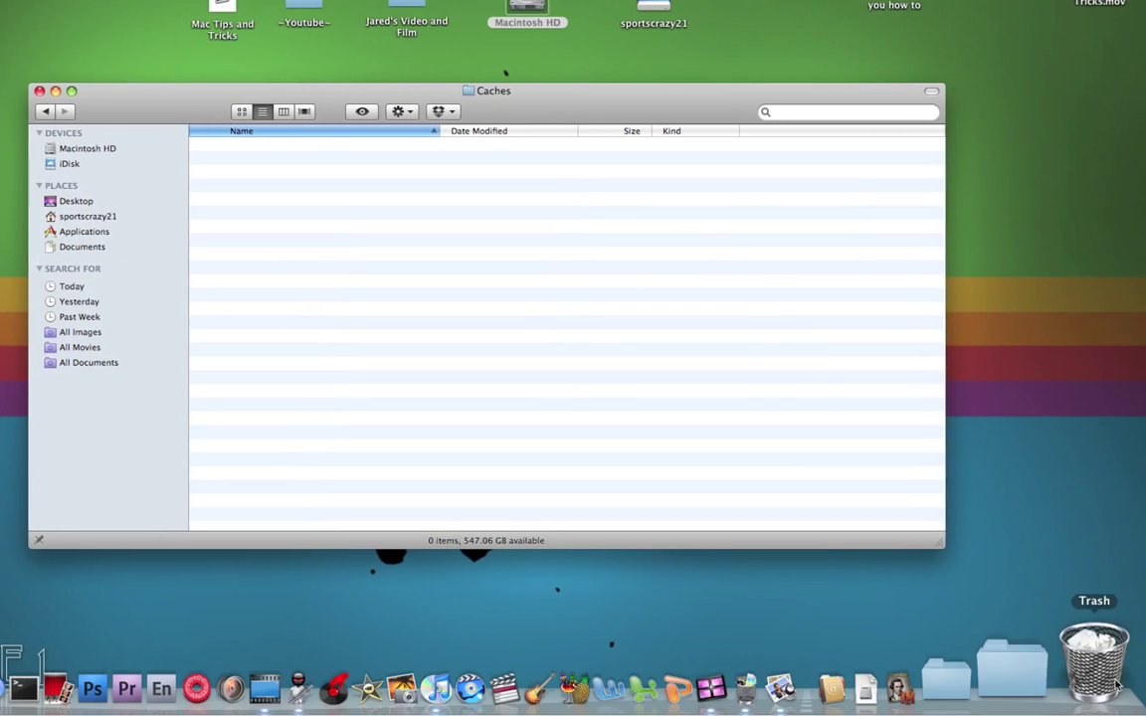
# - Drag both IntlDataCache files from the Trash back into System's Caches, authenticating as administrator
pyautogui.click(1116, 684)
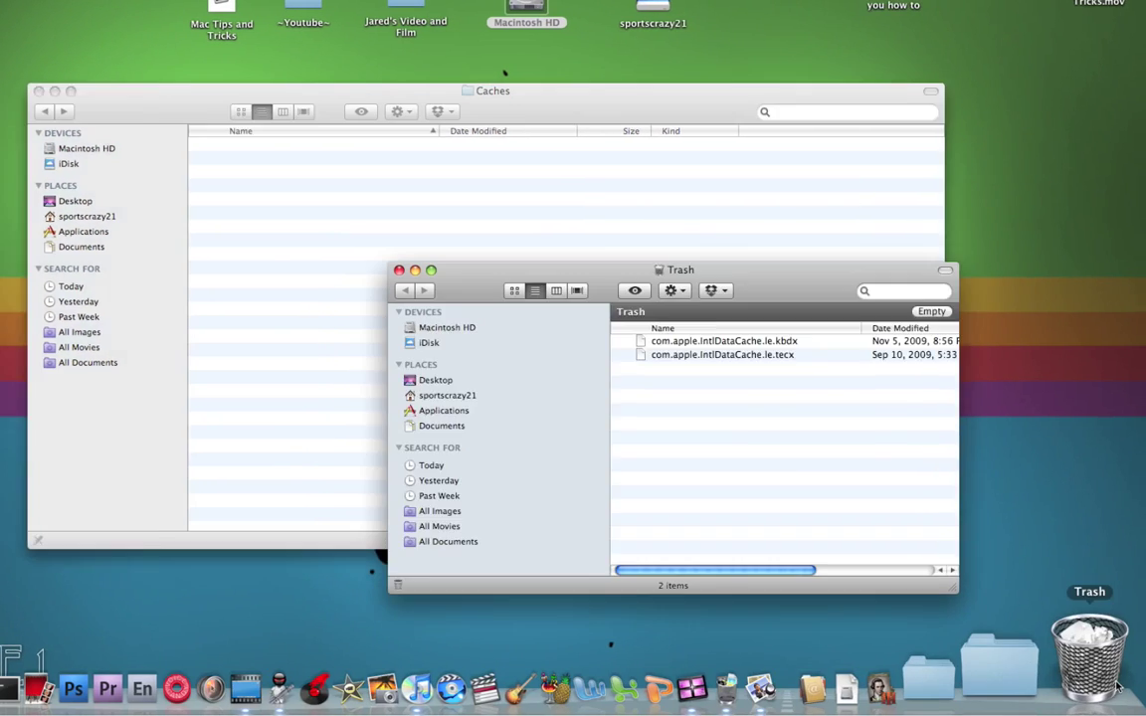
pyautogui.click(756, 344)
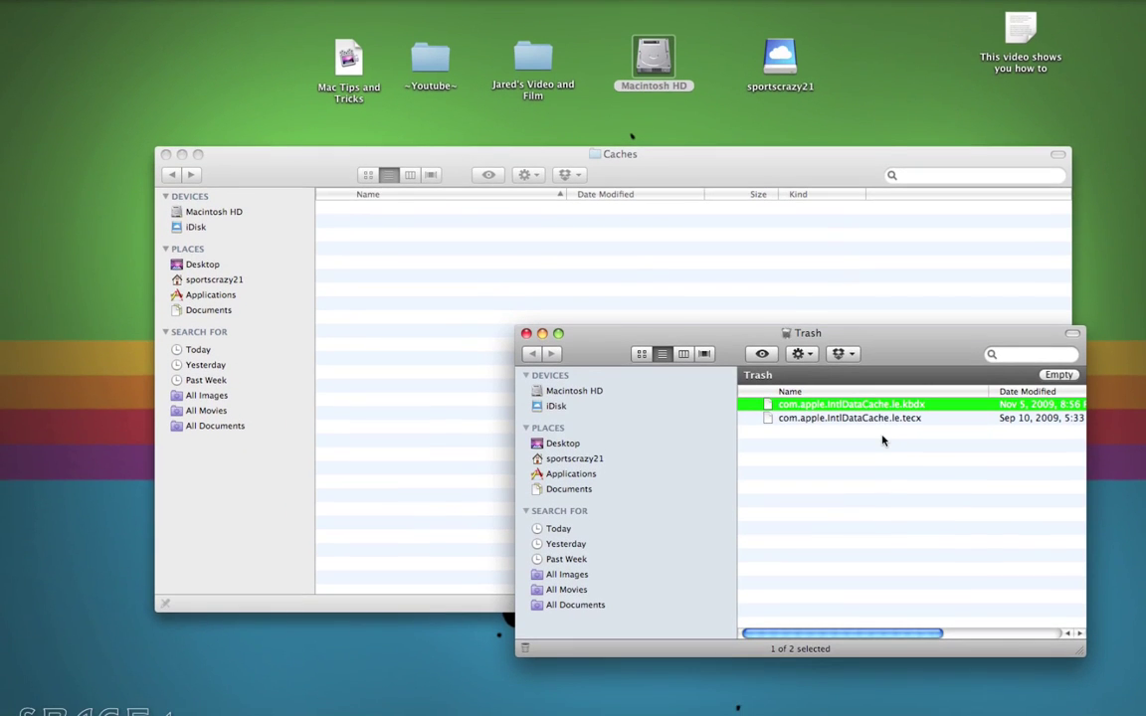
pyautogui.keyDown('shift'); pyautogui.click(882, 429); pyautogui.keyUp('shift')
pyautogui.moveTo(779, 426); pyautogui.dragTo(652, 325)
pyautogui.click(661, 228)
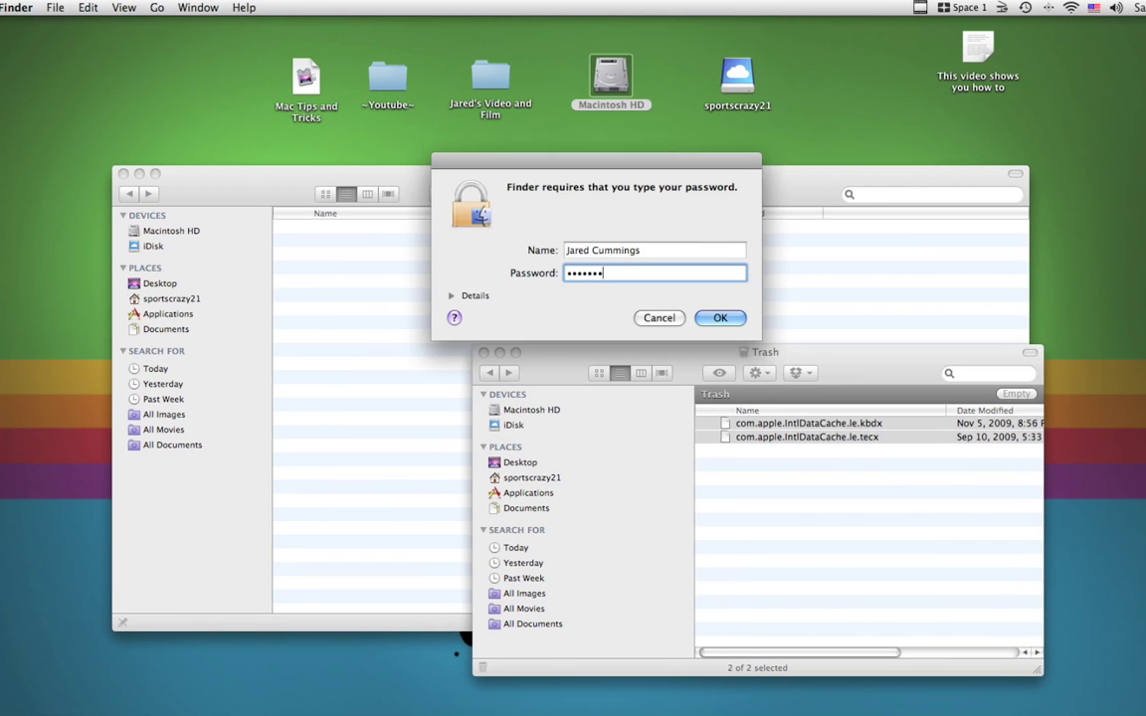
pyautogui.press('Return')
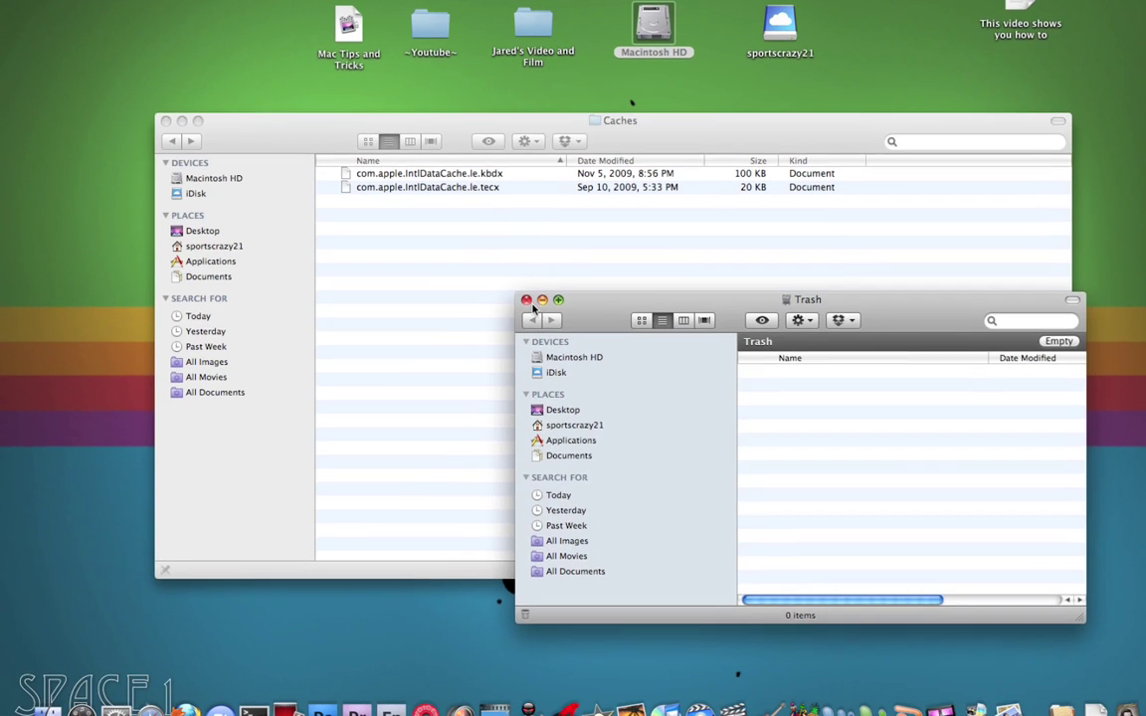
# - Close the Trash, go back to Macintosh HD, and open the home folder's Library > Caches
pyautogui.click(526, 299)
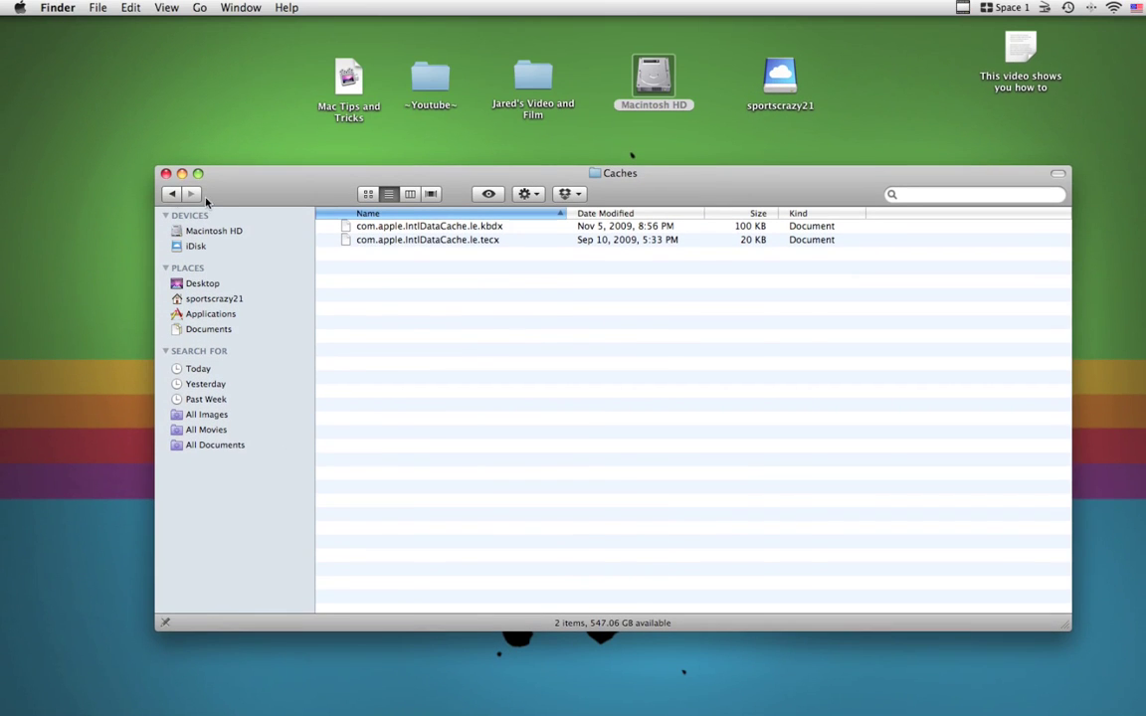
pyautogui.click(171, 195)
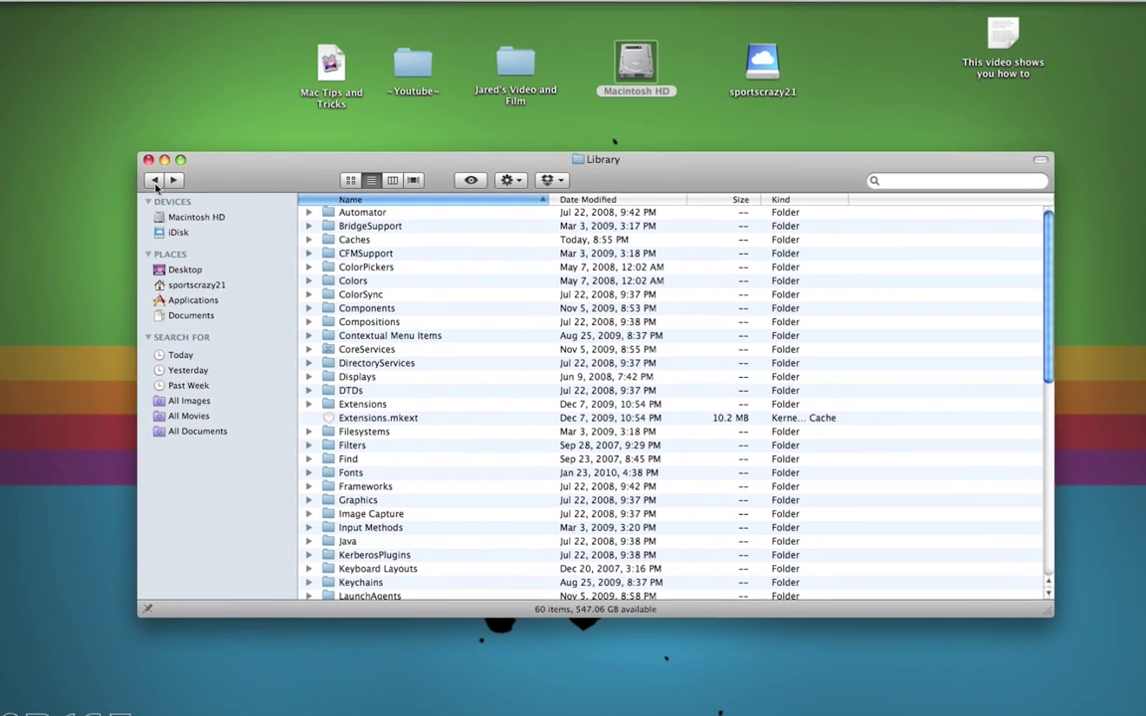
pyautogui.click(153, 180)
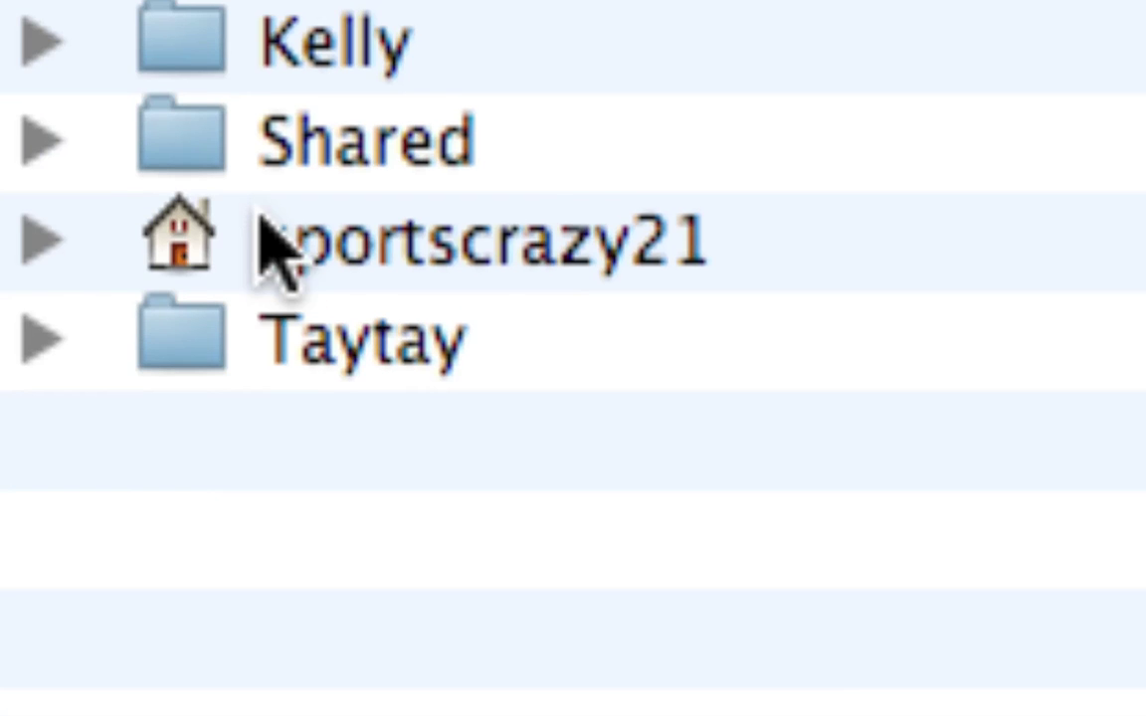
pyautogui.doubleClick(273, 243)
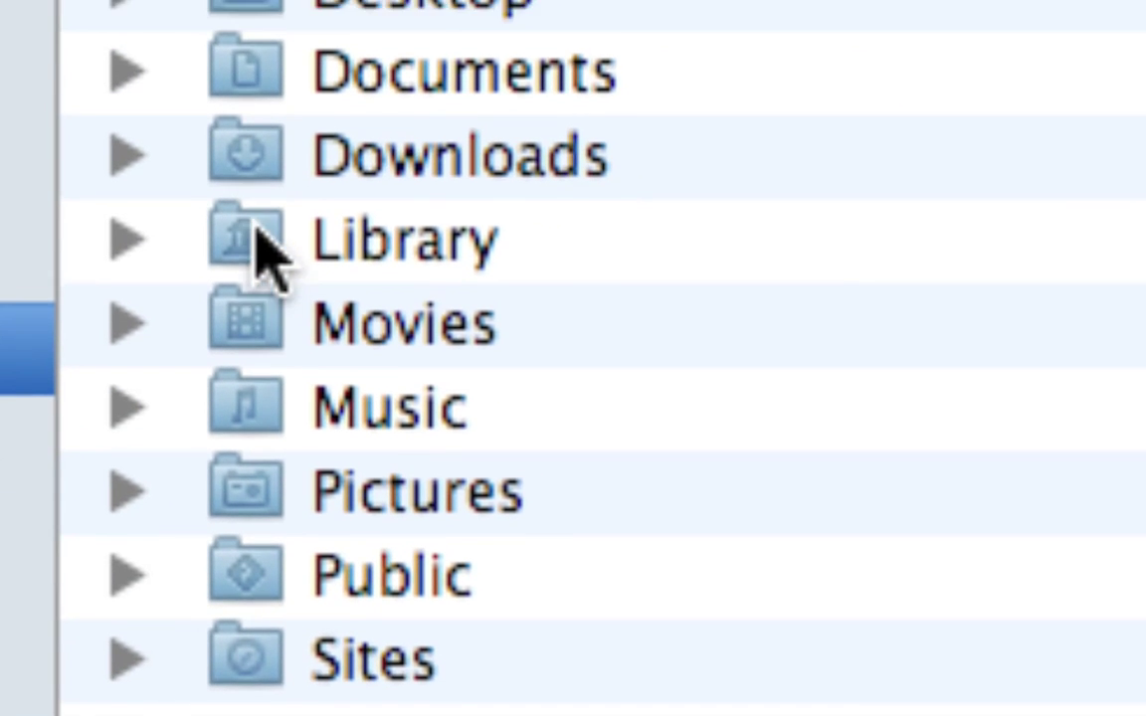
pyautogui.doubleClick(263, 253)
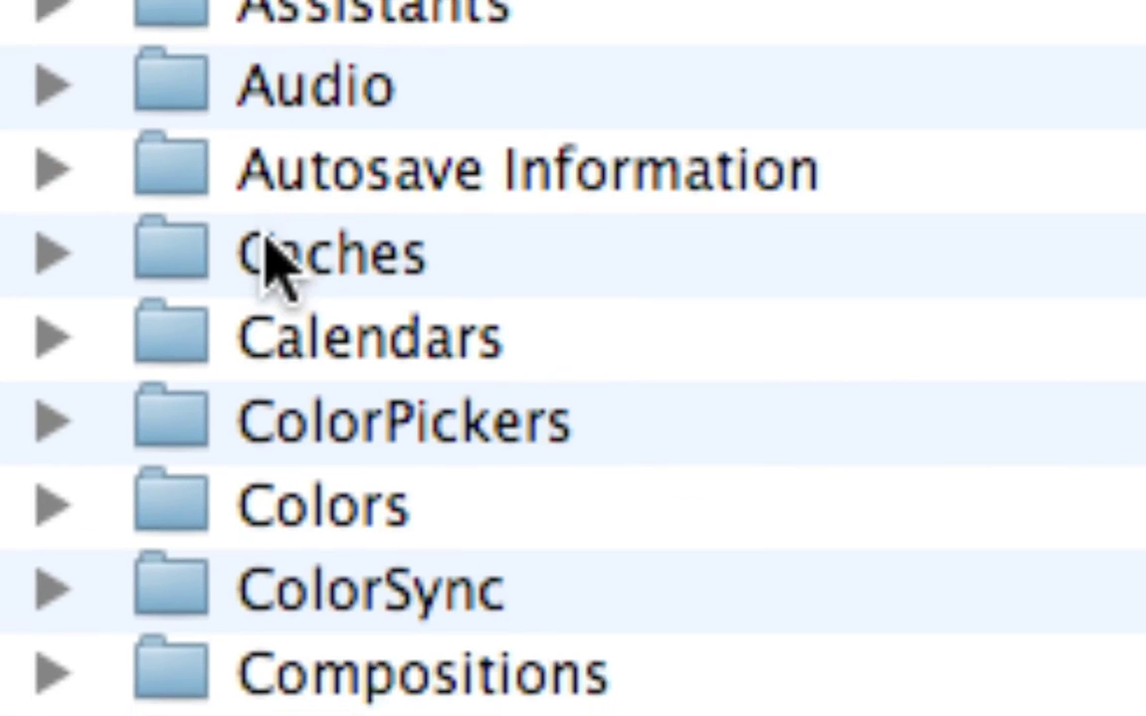
pyautogui.doubleClick(269, 254)
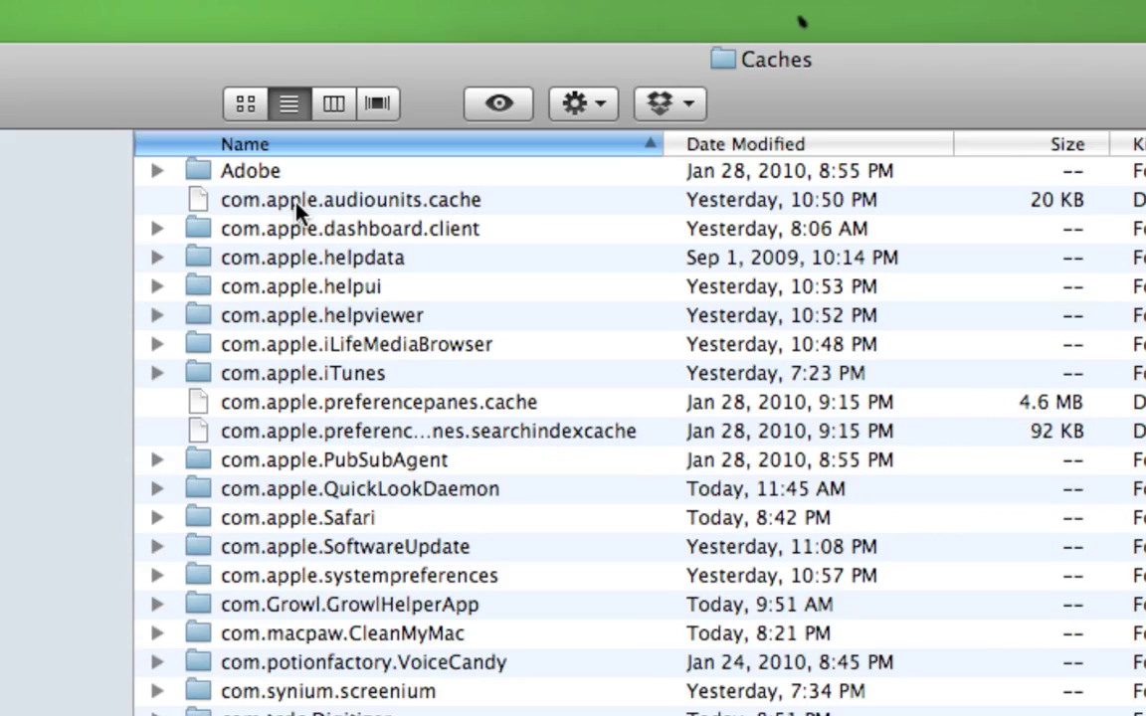
# - Peek inside the com.apple.systempreferences and com.apple.Safari cache folders, returning to Caches each time
pyautogui.scroll(-2, 328, 231)
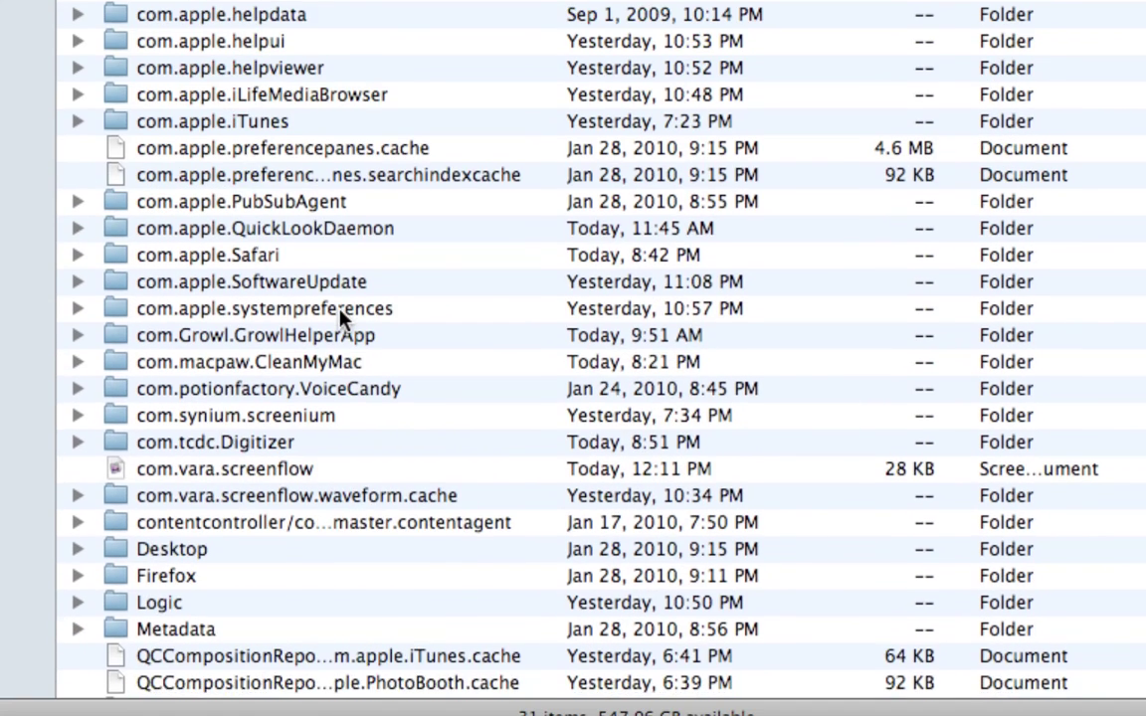
pyautogui.scroll(-2, 341, 247)
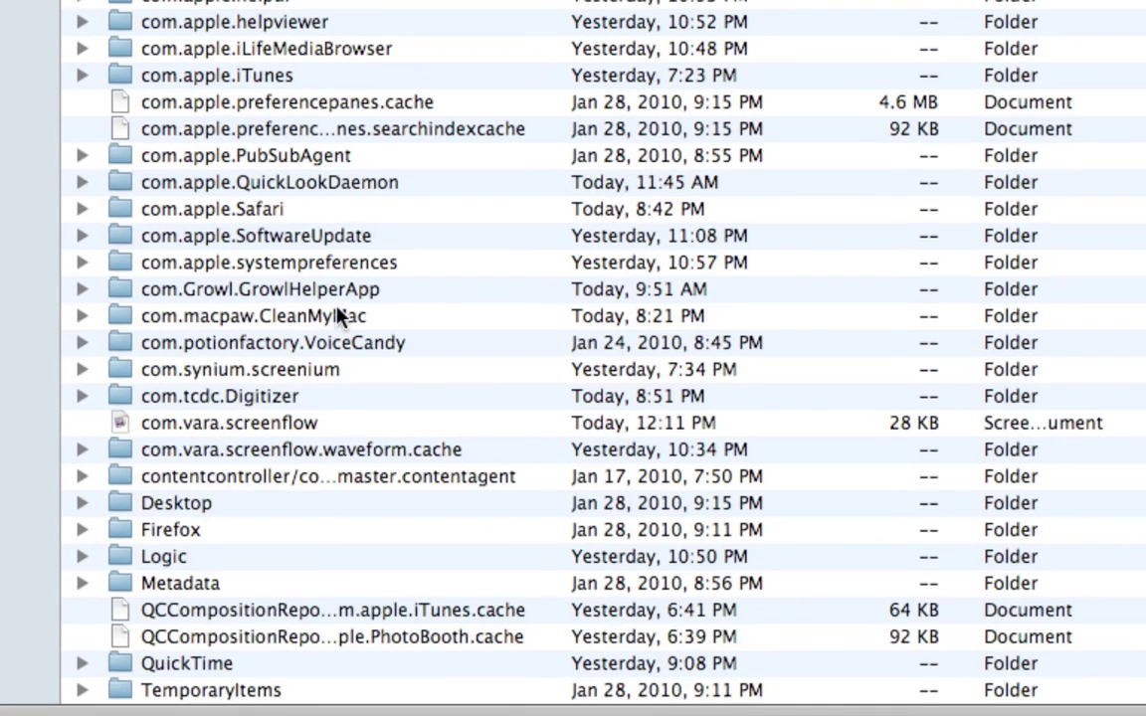
pyautogui.doubleClick(258, 323)
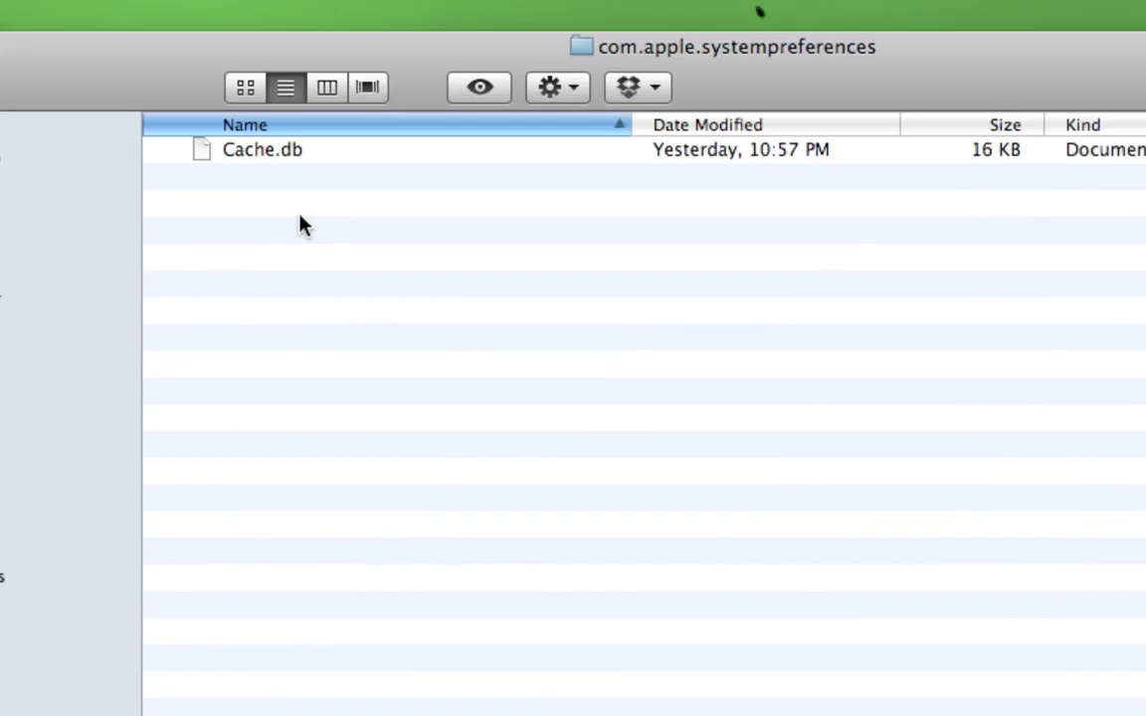
pyautogui.click(140, 167)
pyautogui.click(319, 296)
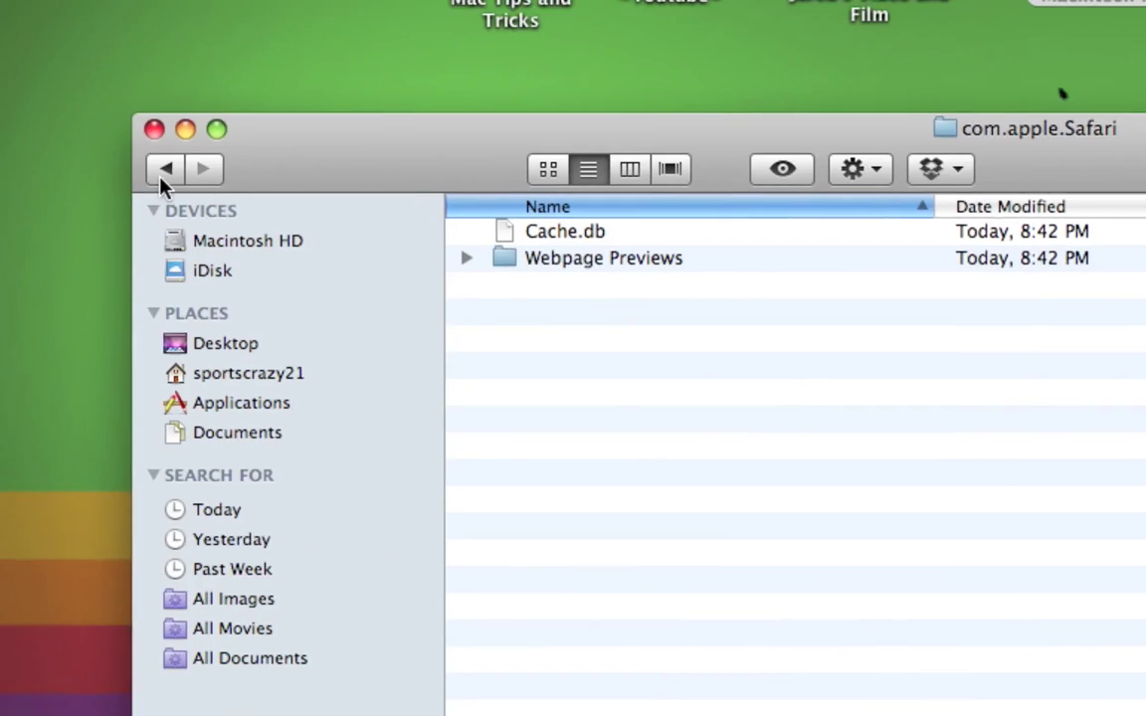
pyautogui.click(162, 173)
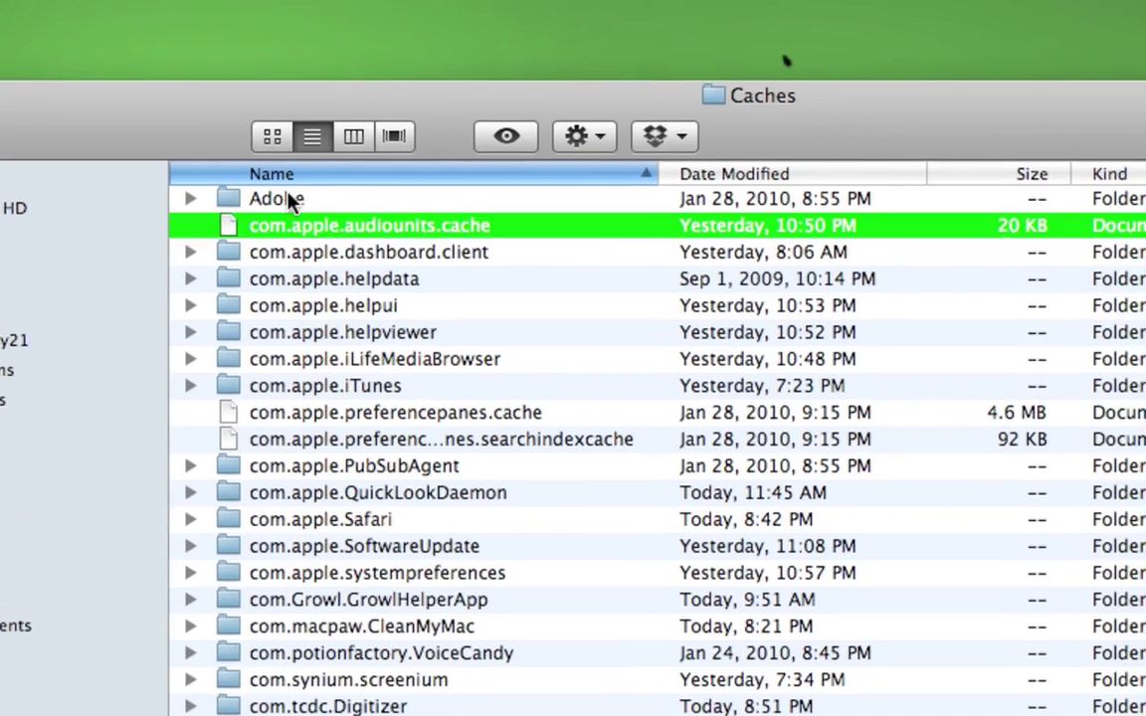
# - Select all 31 items in the user's Caches folder and drag them to the Trash
pyautogui.click(288, 202)
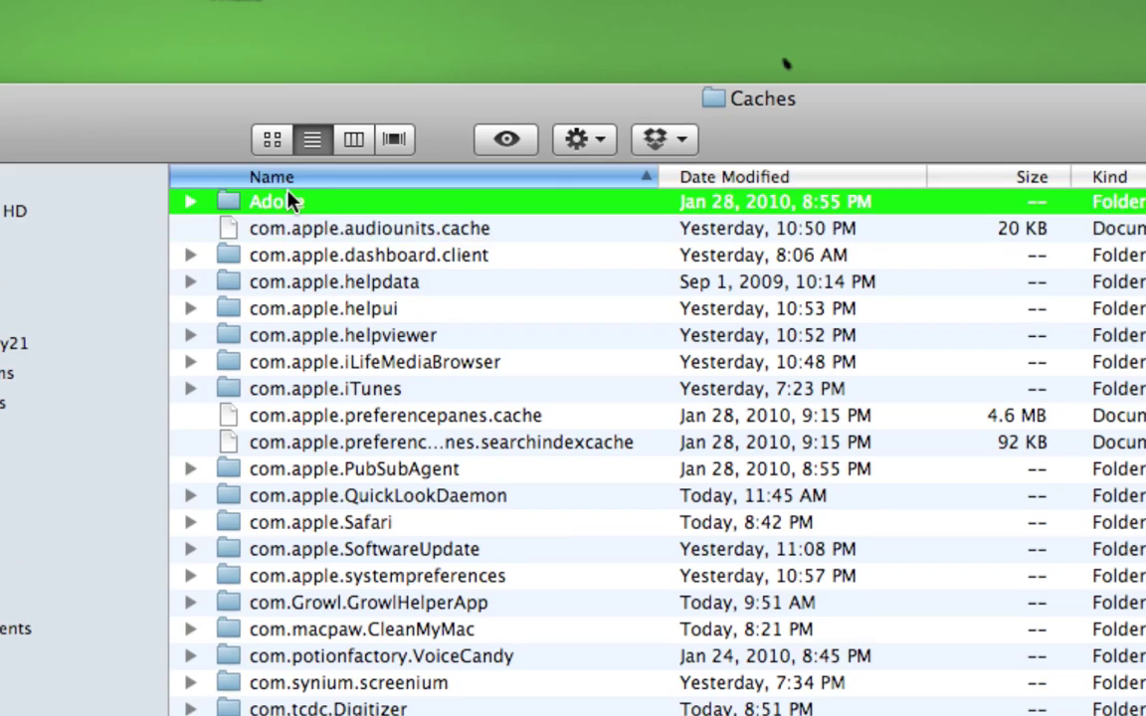
pyautogui.scroll(-2, 287, 196)
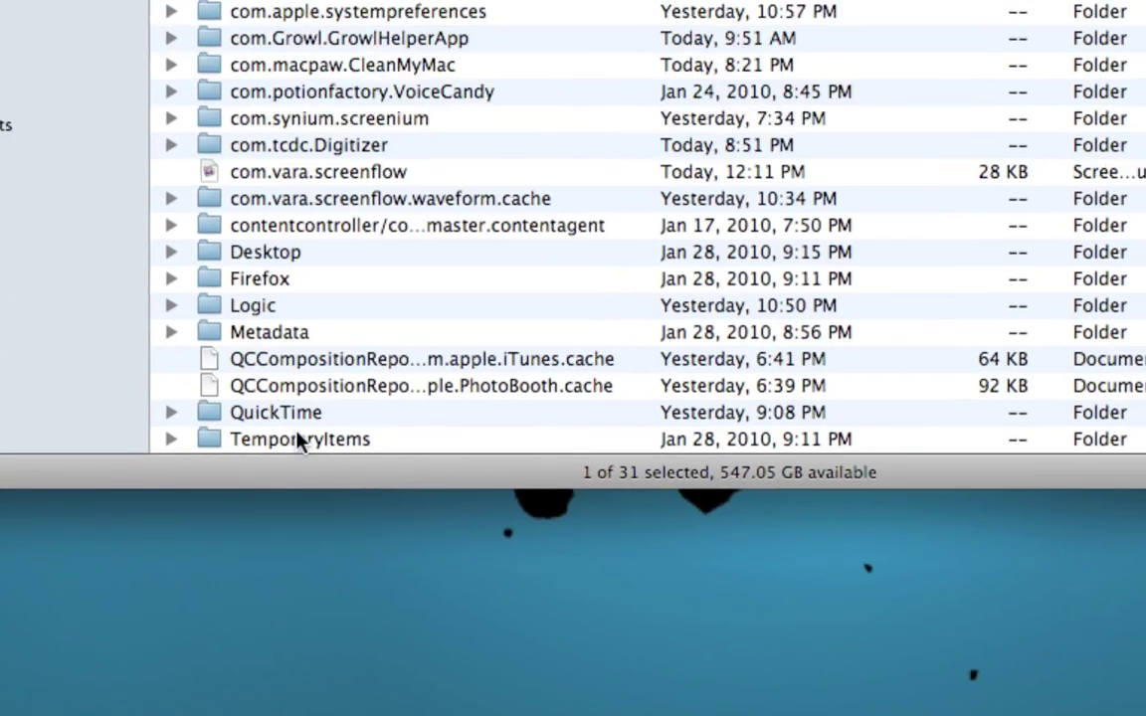
pyautogui.press('super+a')
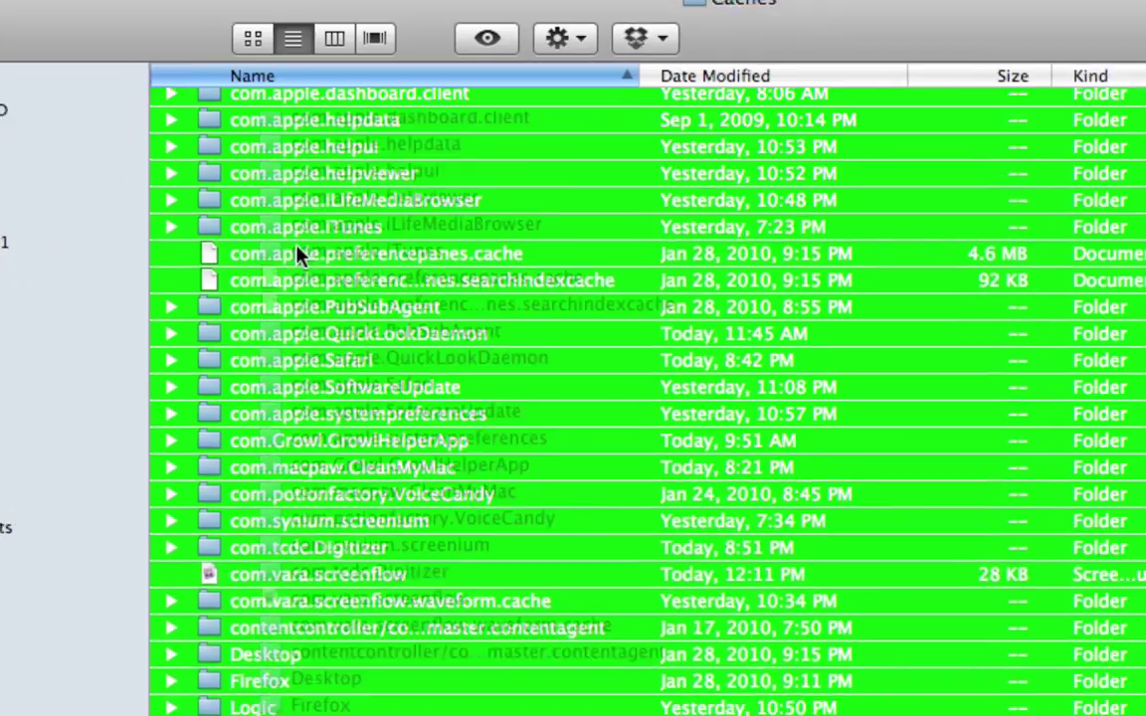
pyautogui.moveTo(296, 255); pyautogui.dragTo(1070, 652)
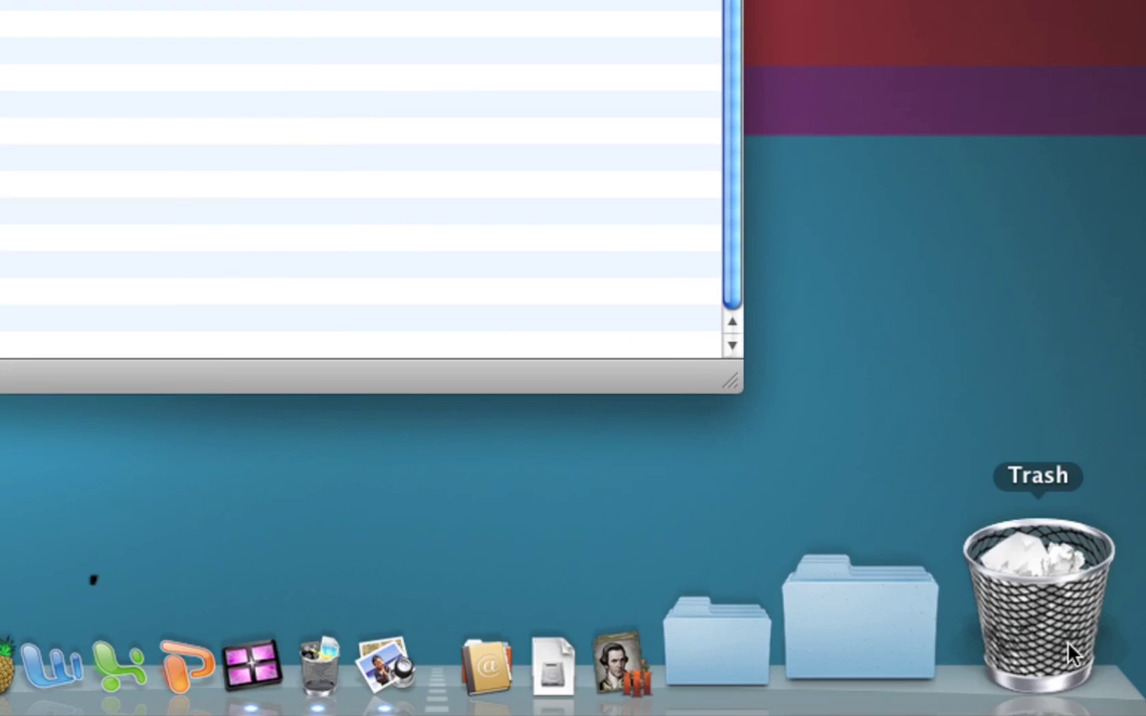
# - Empty the Trash's 1,062 items, confirming permanent deletion
pyautogui.click(1069, 651)
pyautogui.click(963, 424)
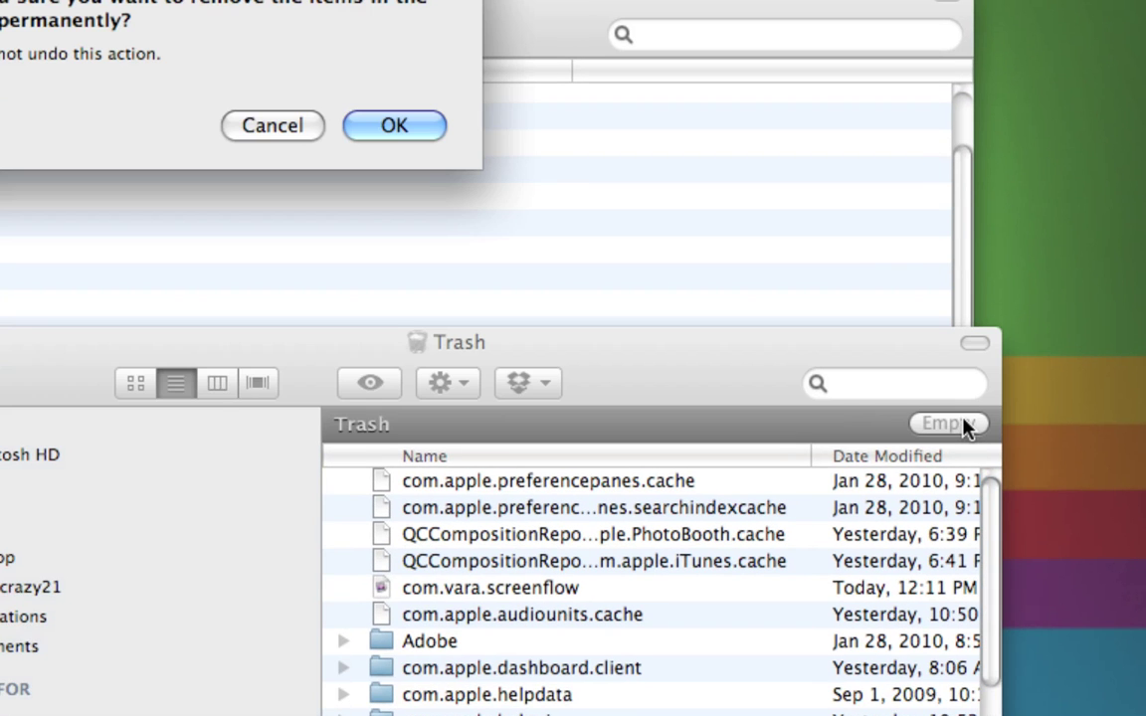
pyautogui.press('Return')
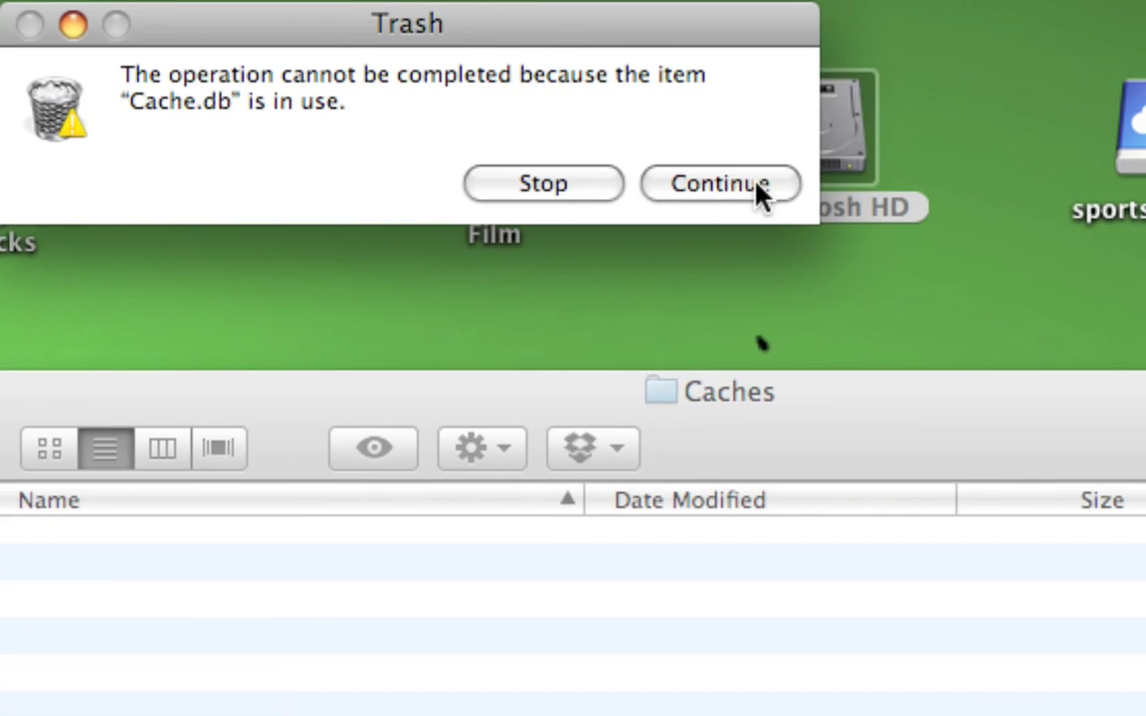
# - Continue past each in-use file warning until the Trash finishes emptying
pyautogui.click(755, 184)
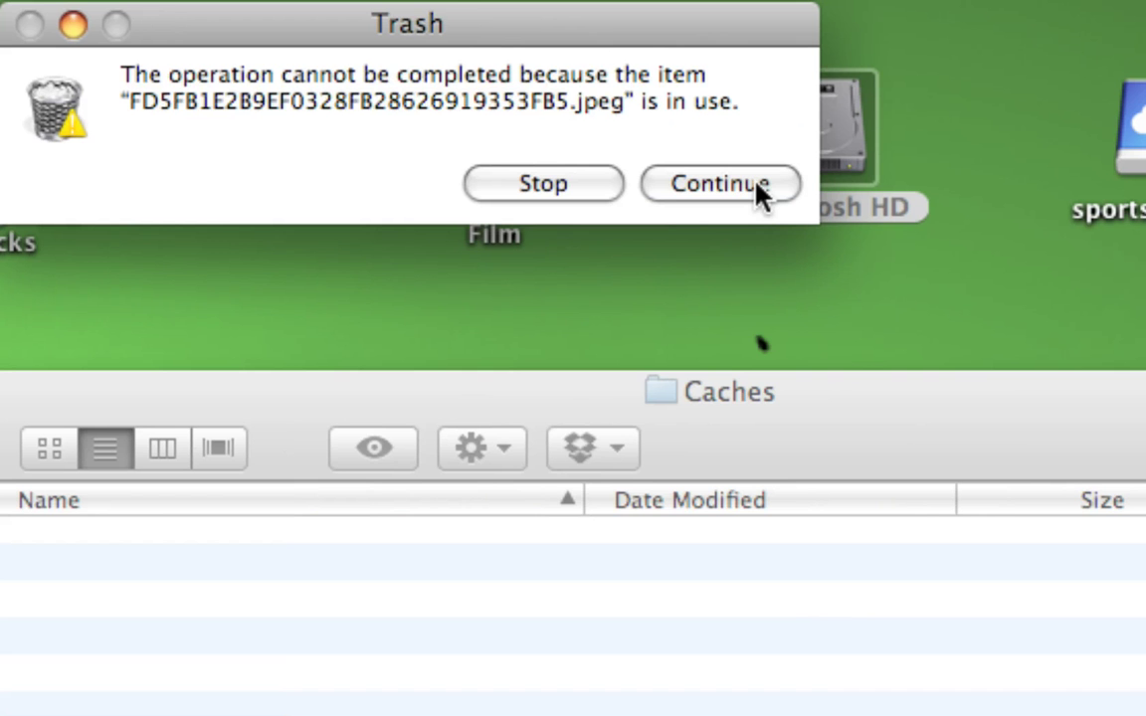
pyautogui.click(755, 184)
pyautogui.click(755, 184)
pyautogui.click(755, 184)
pyautogui.click(755, 184)
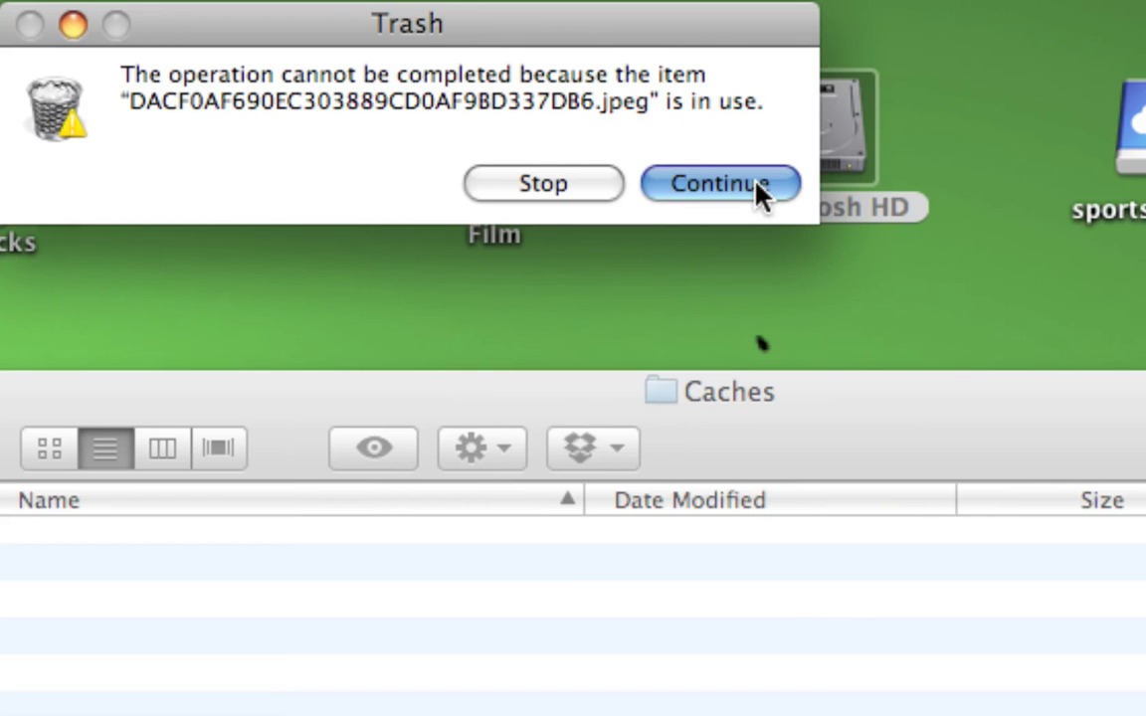
pyautogui.click(755, 184)
pyautogui.click(755, 184)
pyautogui.click(755, 184)
pyautogui.click(755, 184)
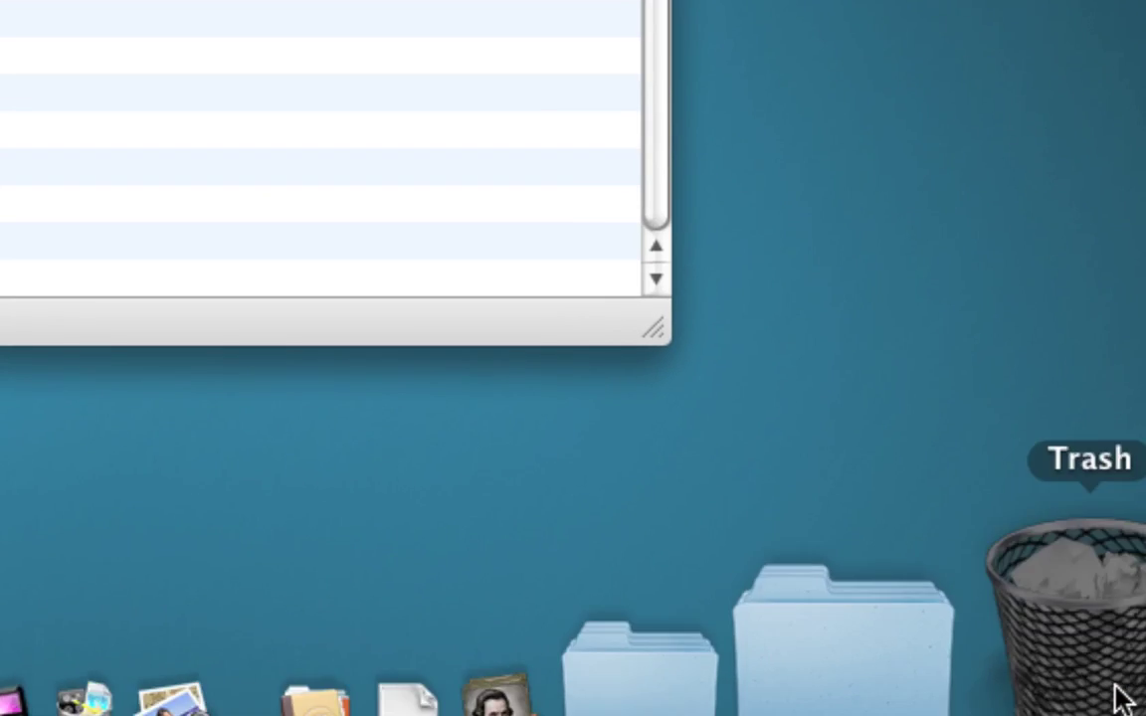
# - Return the seven leftover in-use cache folders from the Trash to the Caches folder, then close the Trash
pyautogui.click(1042, 664)
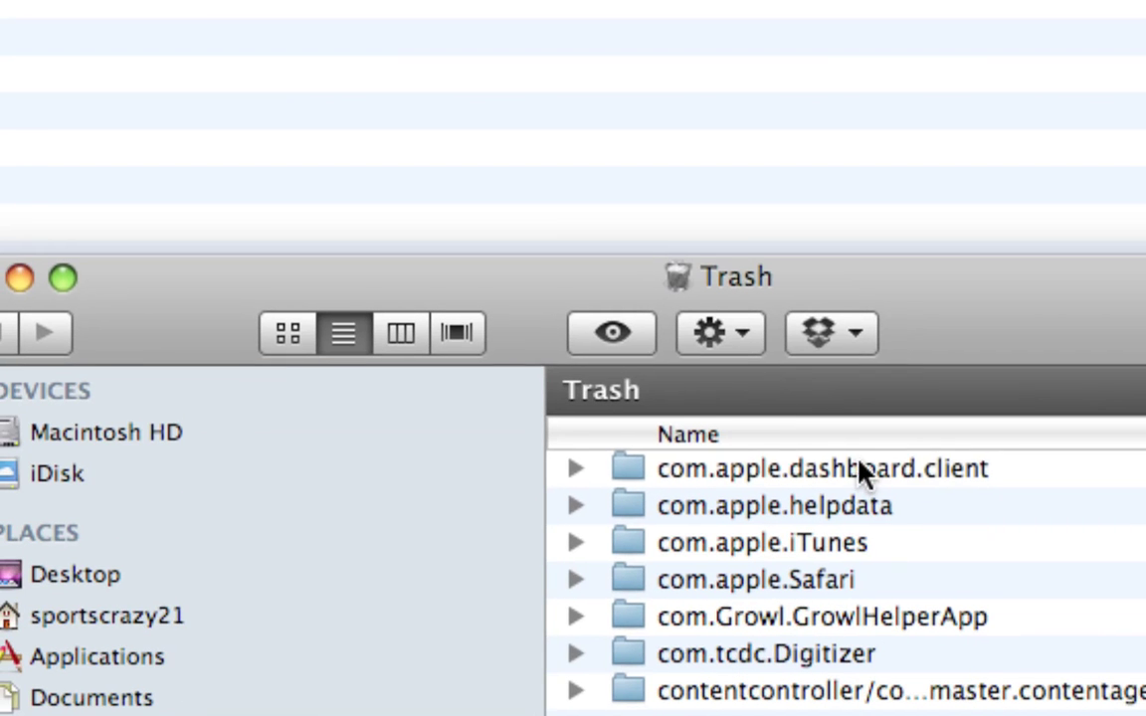
pyautogui.click(861, 470)
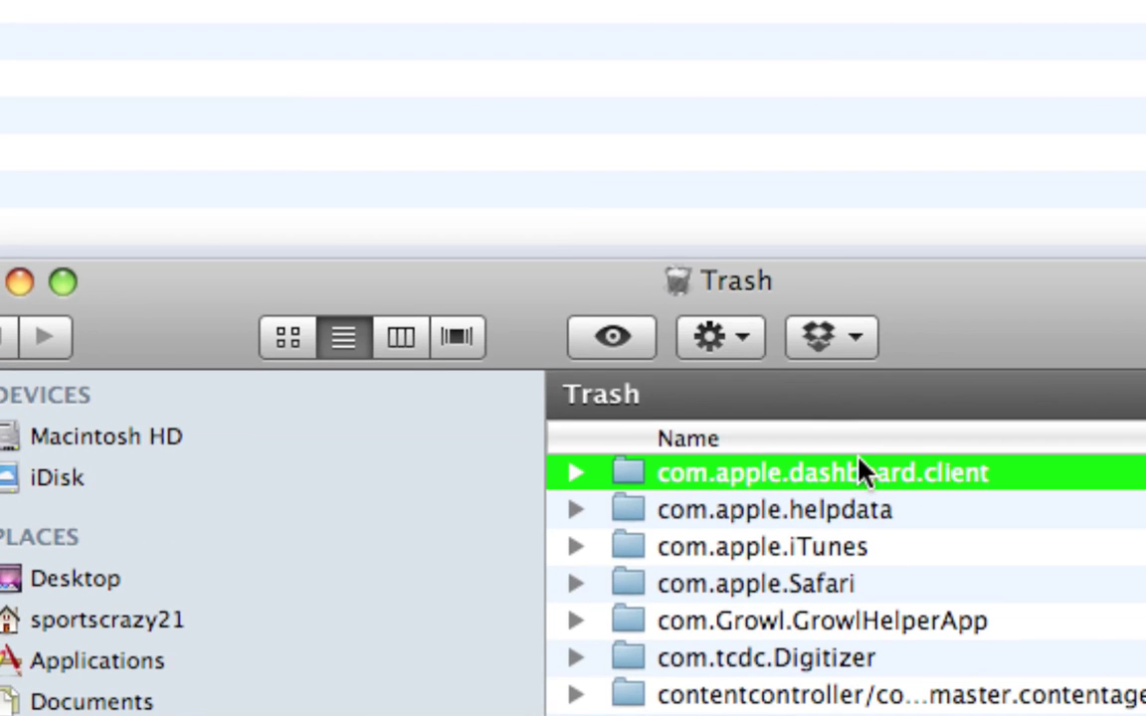
pyautogui.keyDown('shift'); pyautogui.click(828, 692); pyautogui.keyUp('shift')
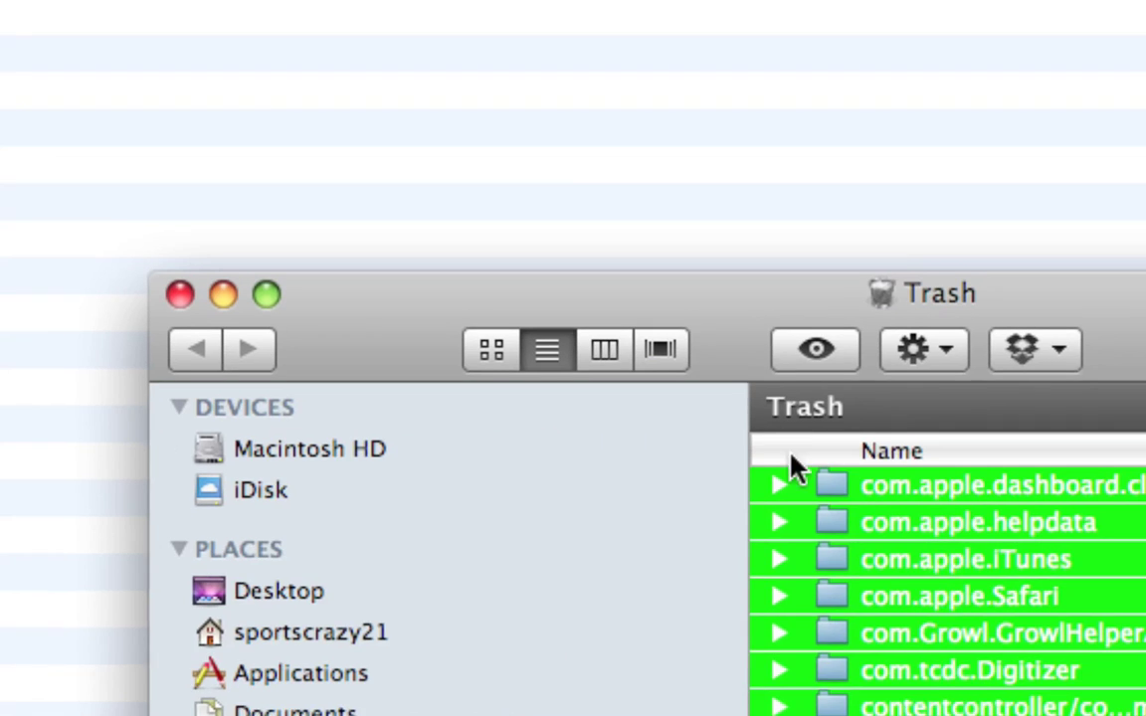
pyautogui.click(664, 317)
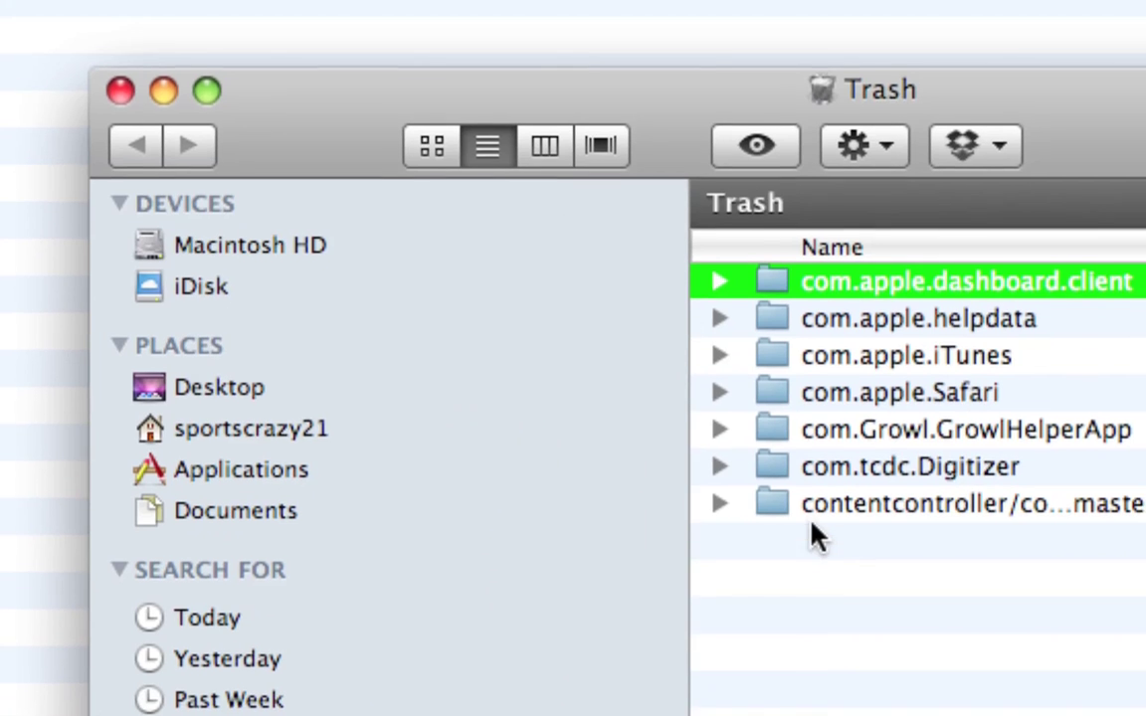
pyautogui.keyDown('shift'); pyautogui.click(826, 672); pyautogui.keyUp('shift')
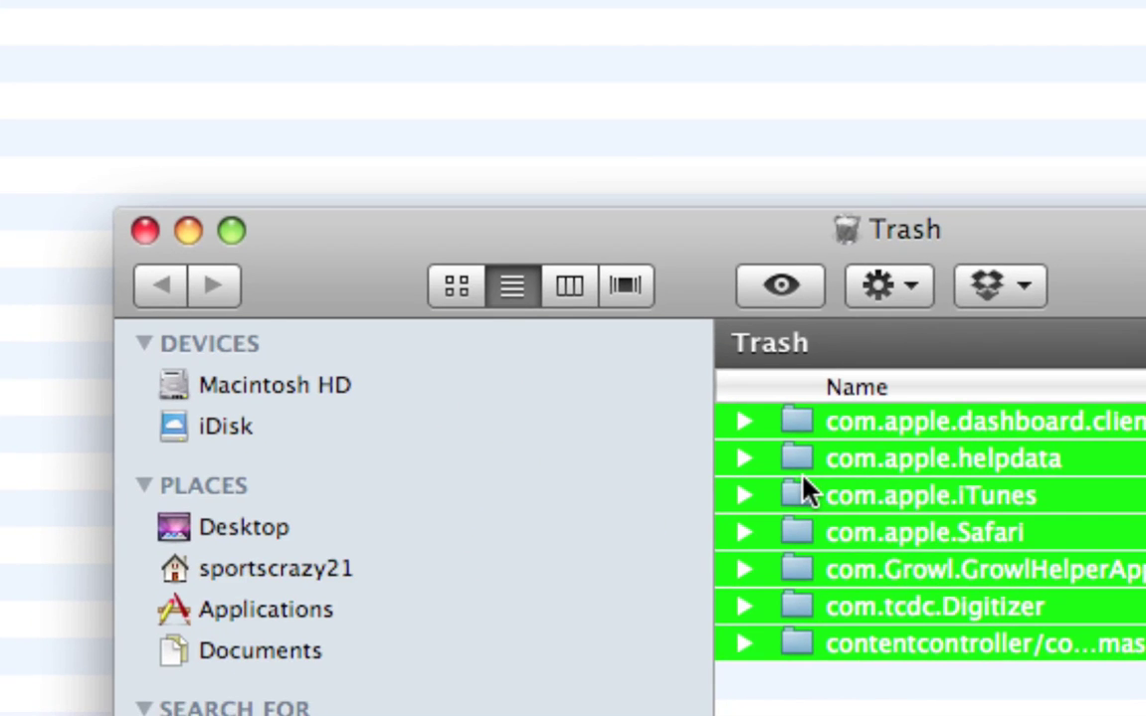
pyautogui.moveTo(805, 493); pyautogui.dragTo(272, 0)
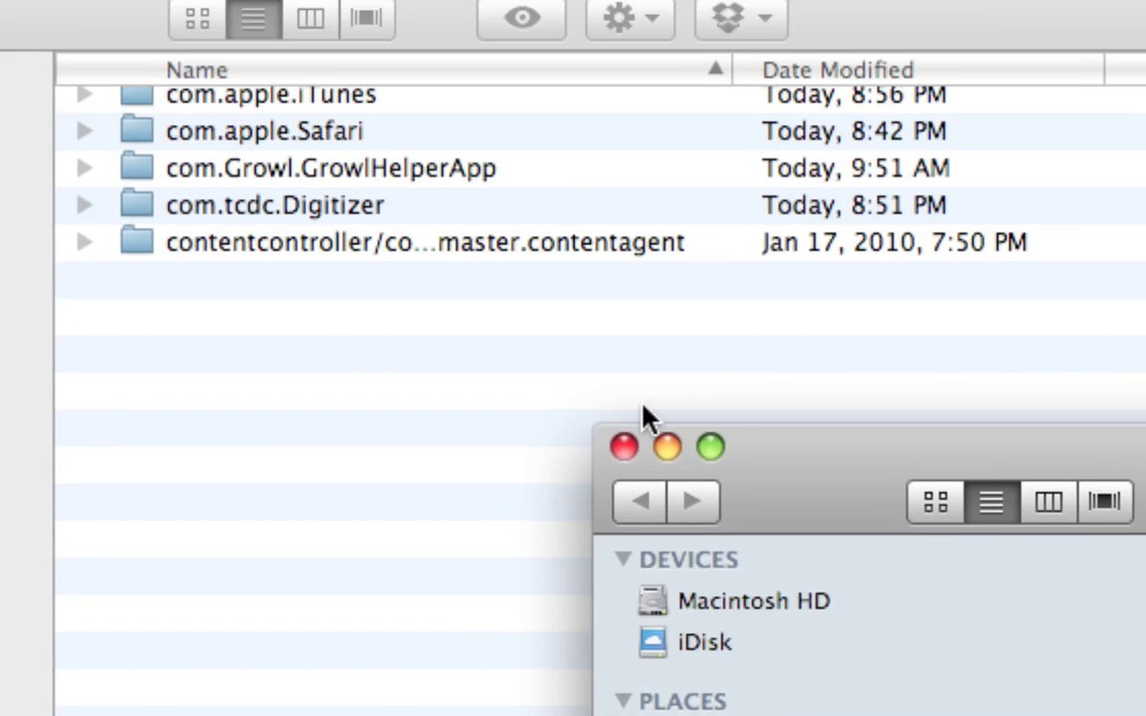
pyautogui.click(544, 607)
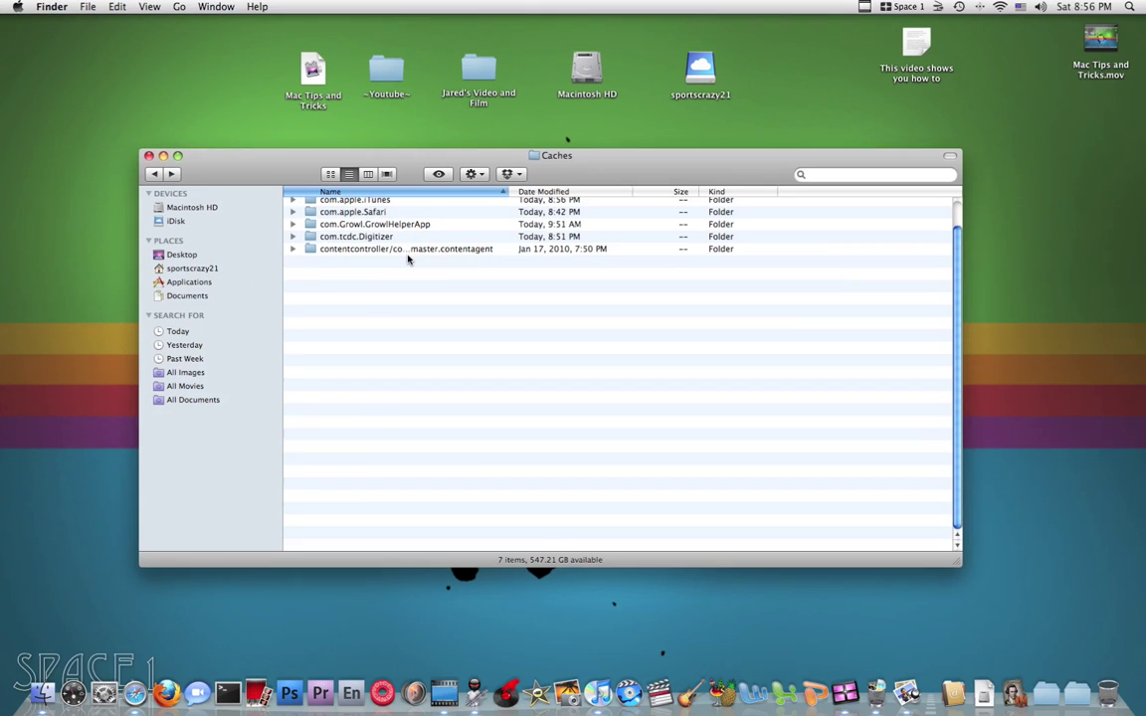
# - Close the Caches window, leaving only the desktop visible
pyautogui.click(149, 156)
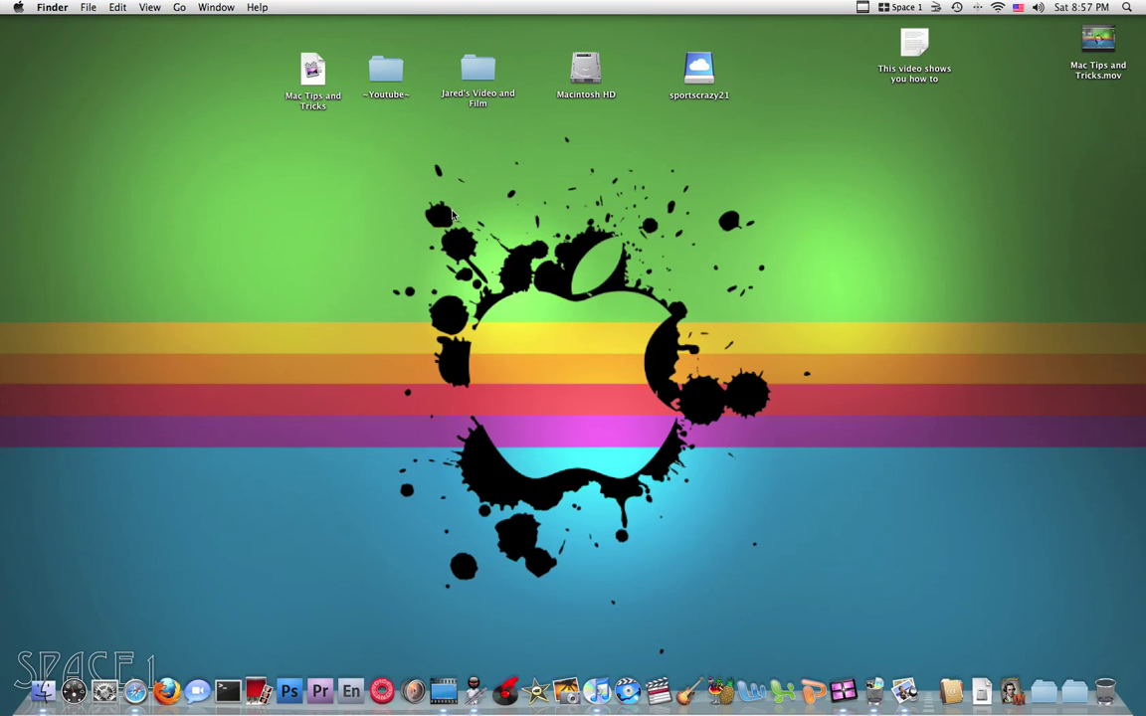